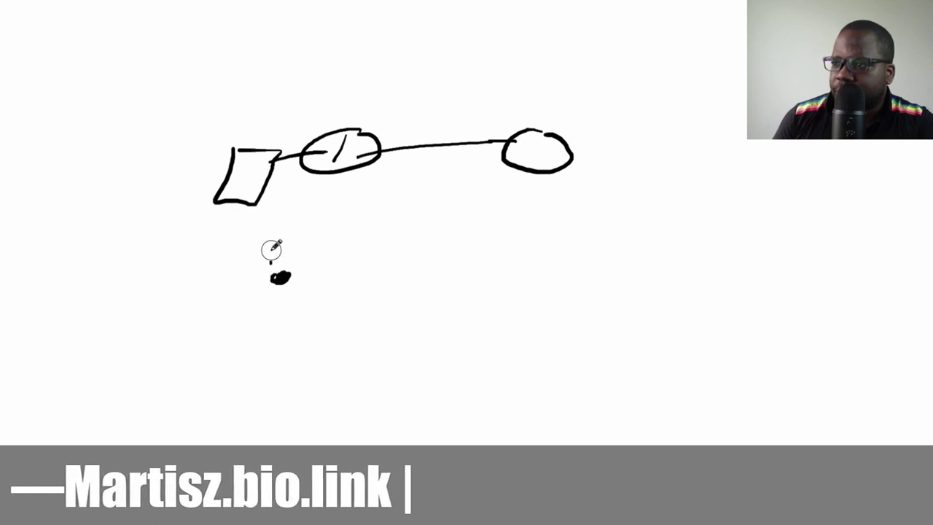
- Draw a line joining the blob, rectangle and left ellipse in the whiteboard sketch
mouse_move(271, 259)
mouse_down()
mouse_move(256, 194)
mouse_move(318, 167)
mouse_up()
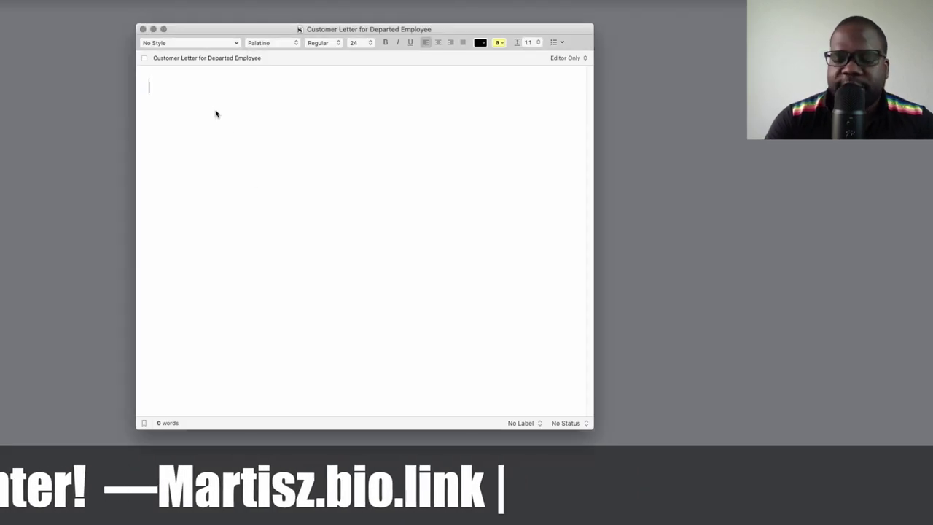
- Type the bold subject line 'Subject: this person no longer work with us' and refocus the letter
text(Subject:)
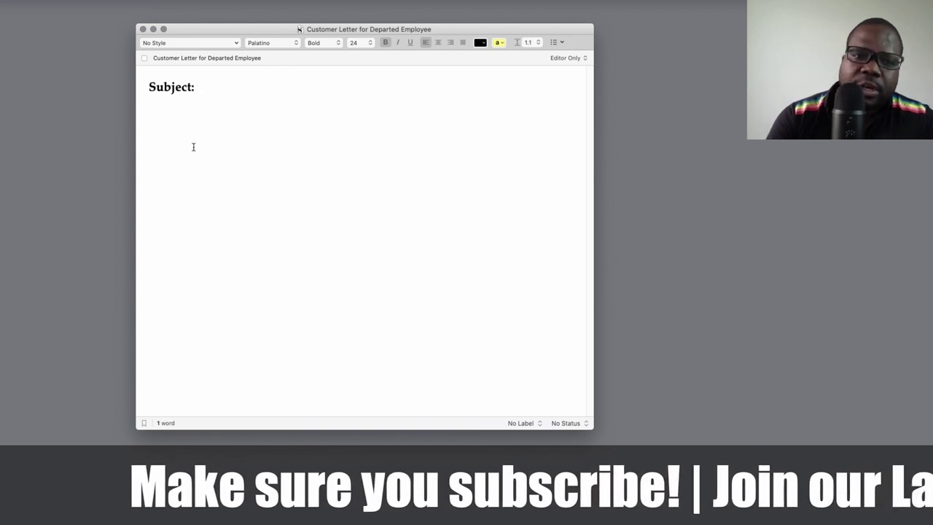
key(ctrl+Up)
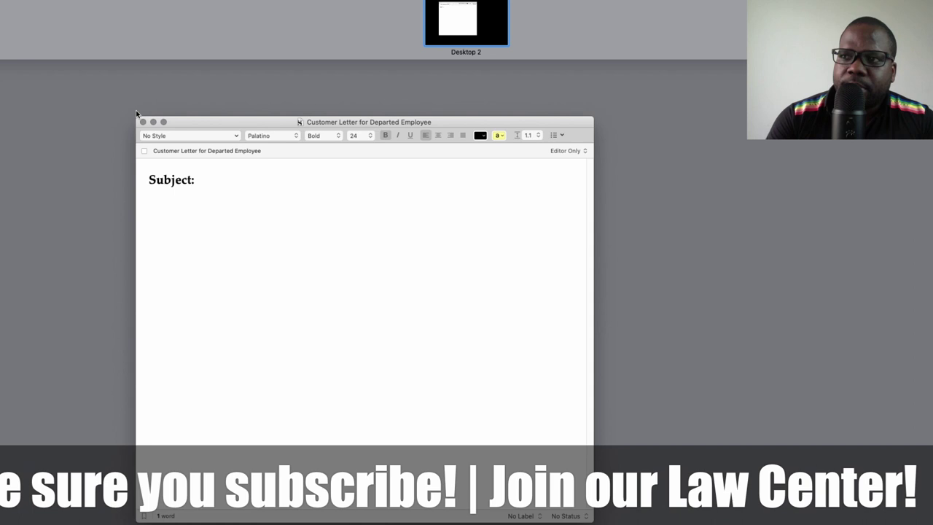
key(ctrl+Up)
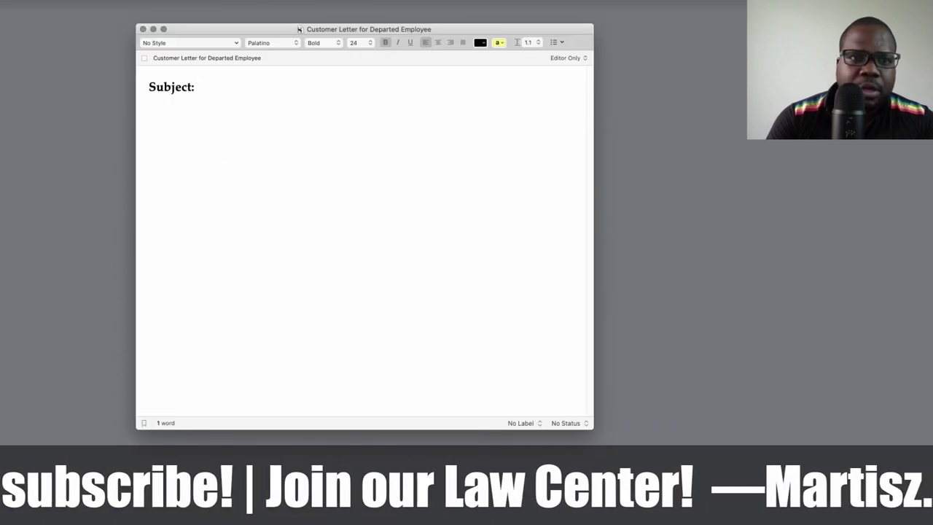
click(91, 126)
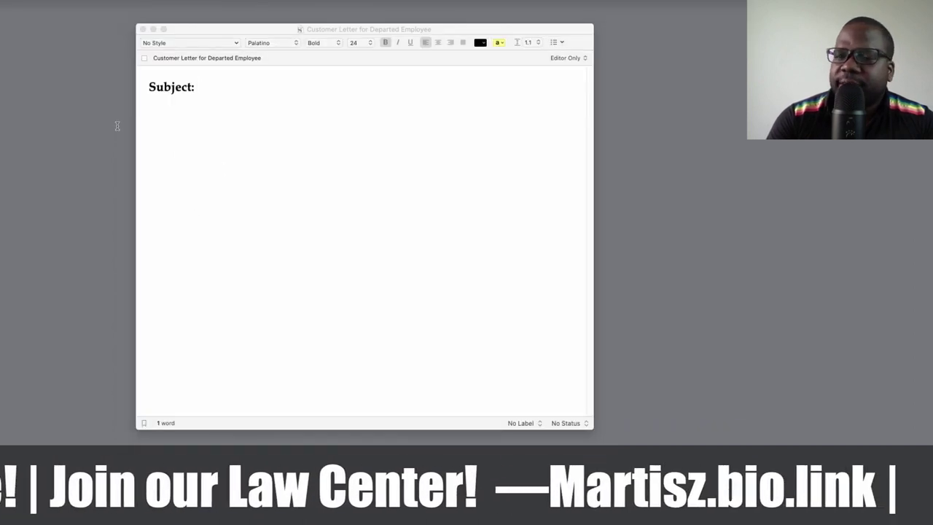
click(229, 99)
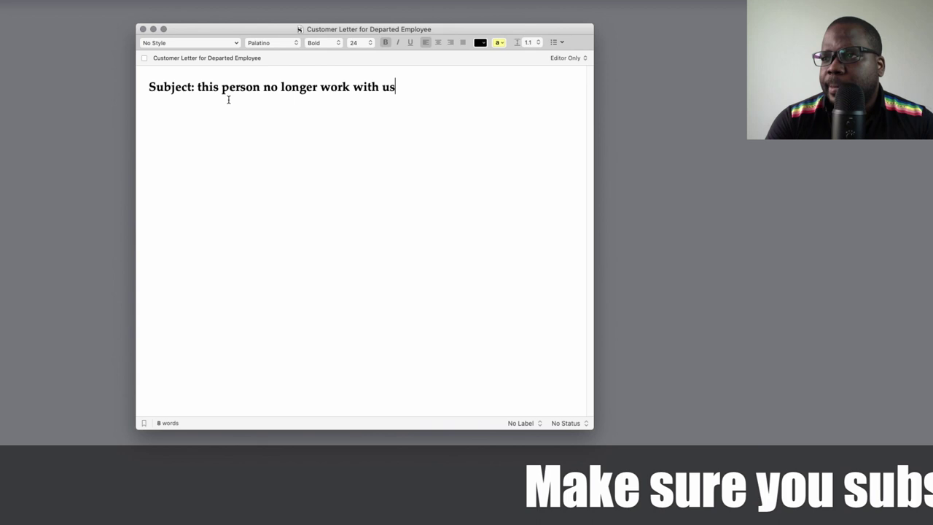
- Add 'Dear [contact name],' after a blank line, with only '[contact name]' in bold
key(Return)
key(Return)
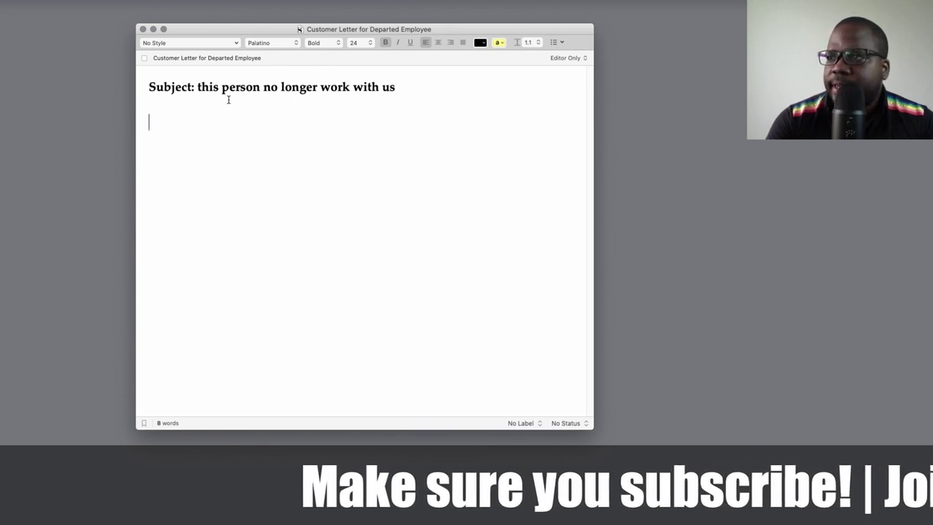
key(super+b)
text(Dear)
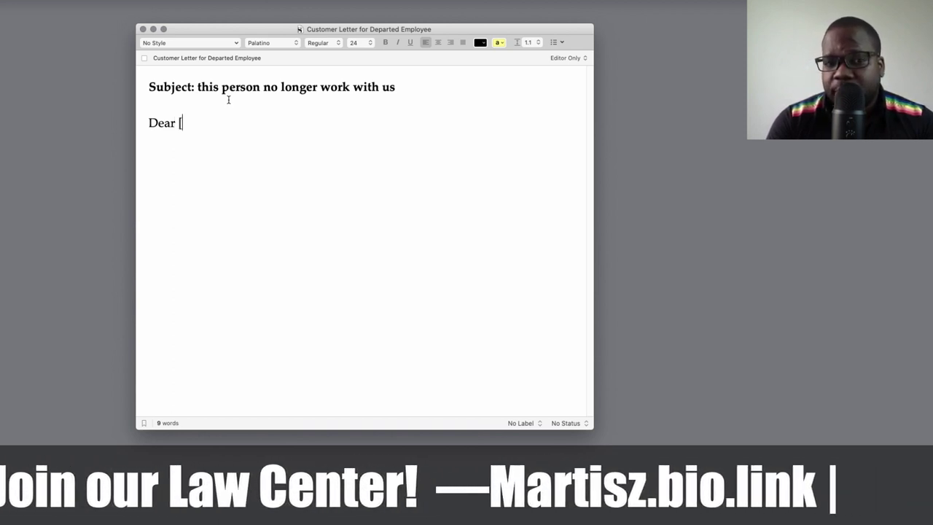
key(super+b)
text([)
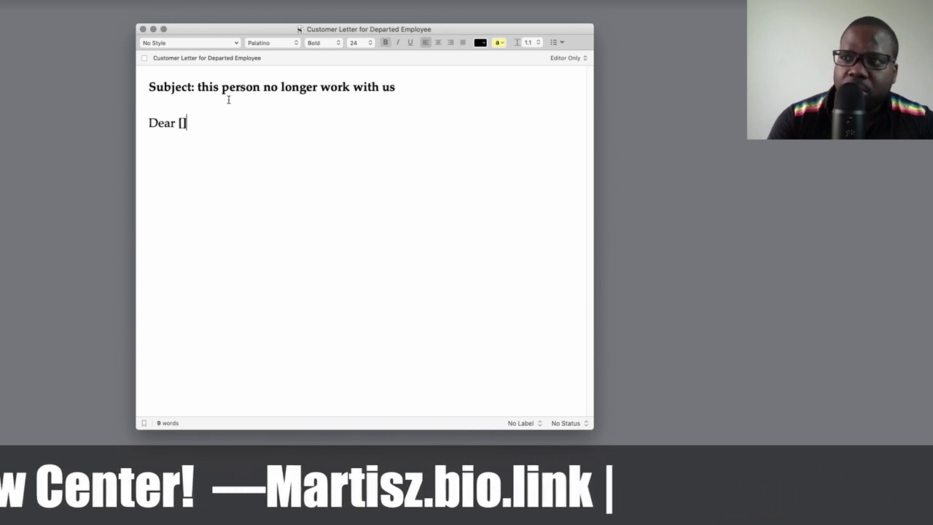
text(contact)
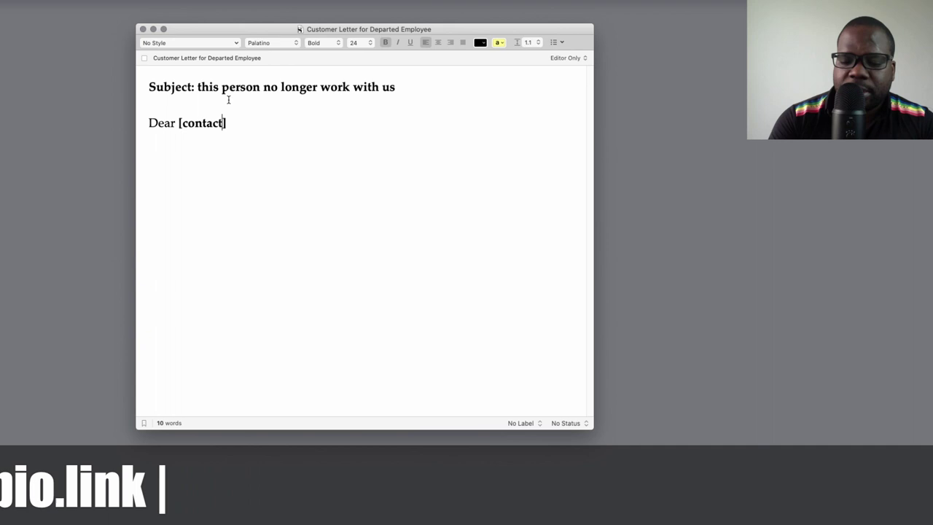
text( ne)
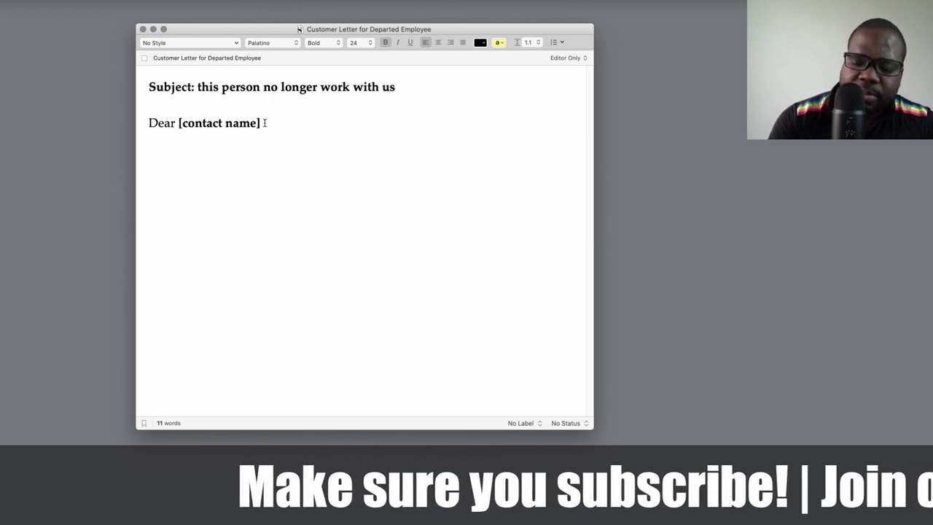
text(,)
key(BackSpace)
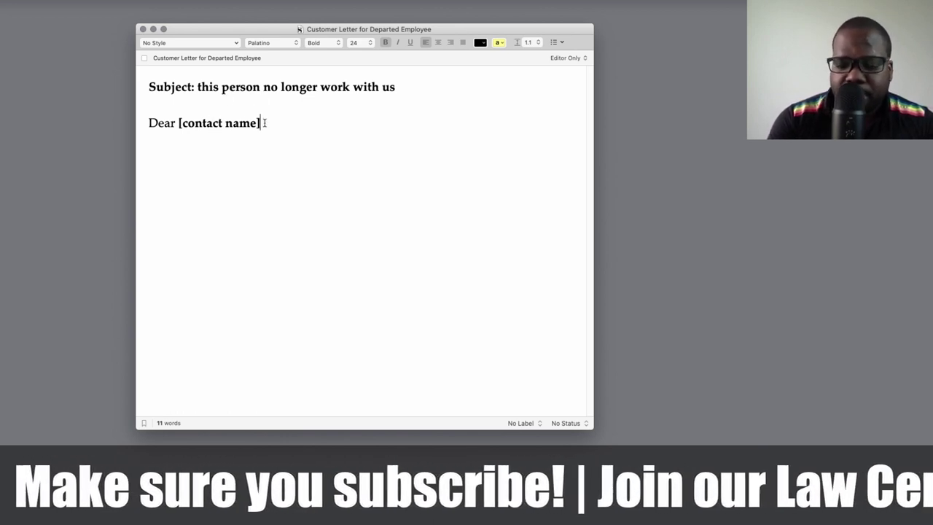
key(super+b)
text(,)
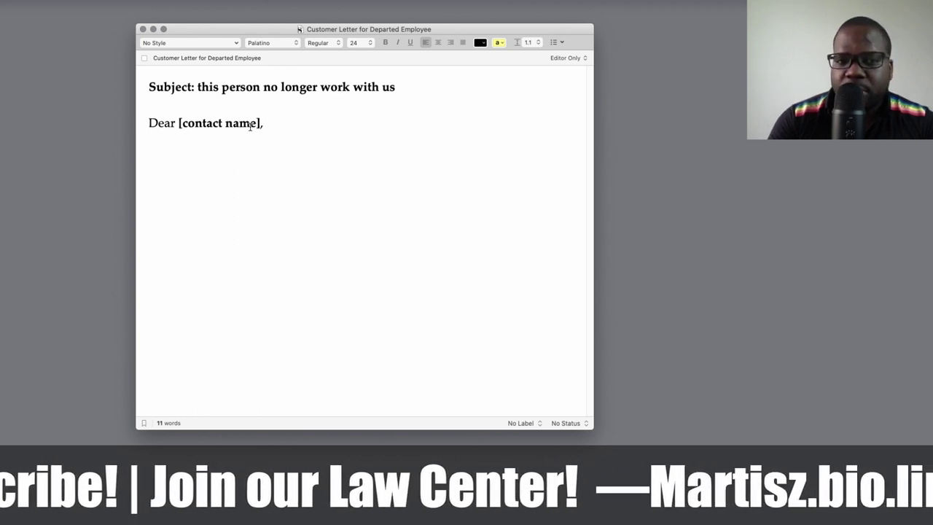
key(Return)
key(Return)
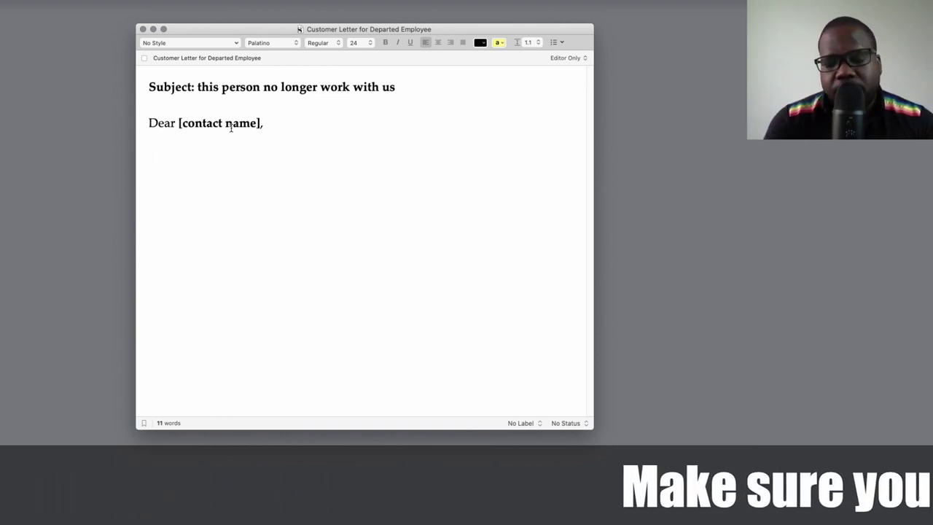
- Write 'We wish to inform you that [Employee name (old)] is no longer with our company…', bolding the placeholder
key(Return)
key(Return)
text(We wis)
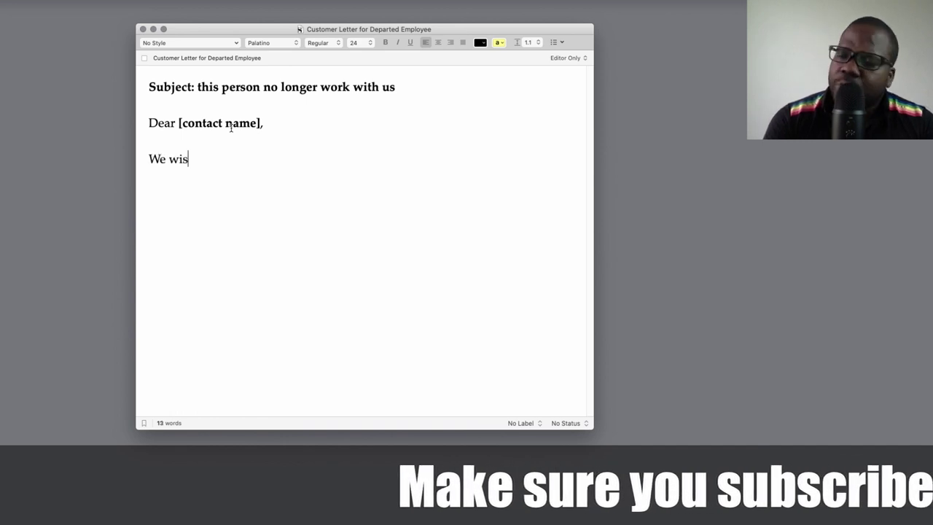
text(h to inform)
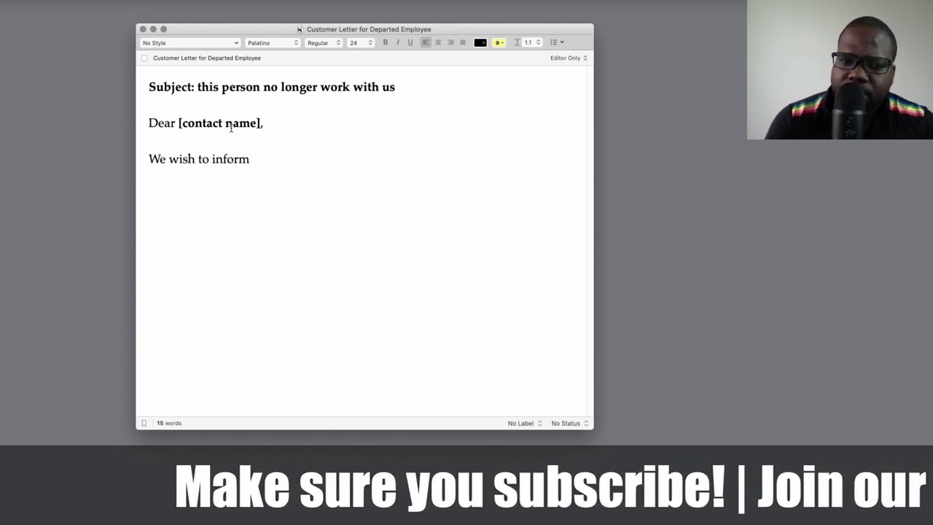
text( you taht)
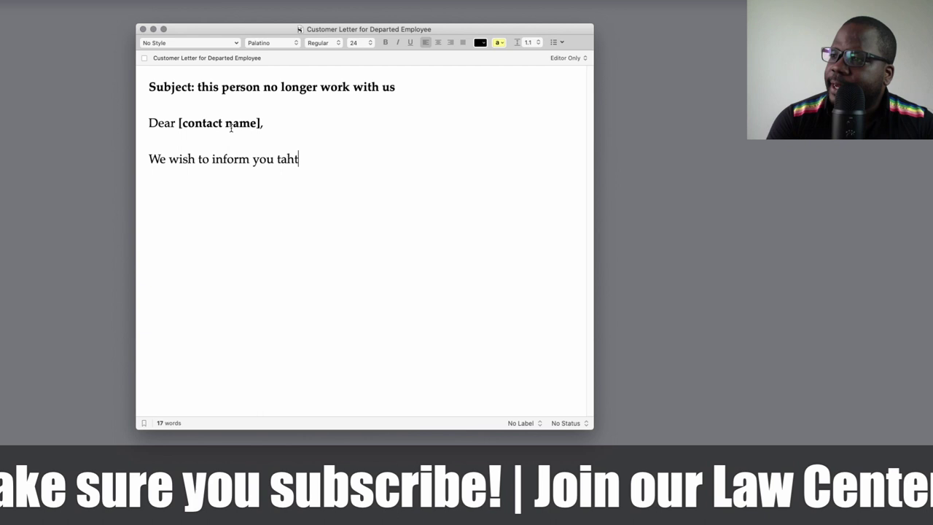
key(BackSpace)
key(BackSpace)
key(BackSpace)
text(hat. )
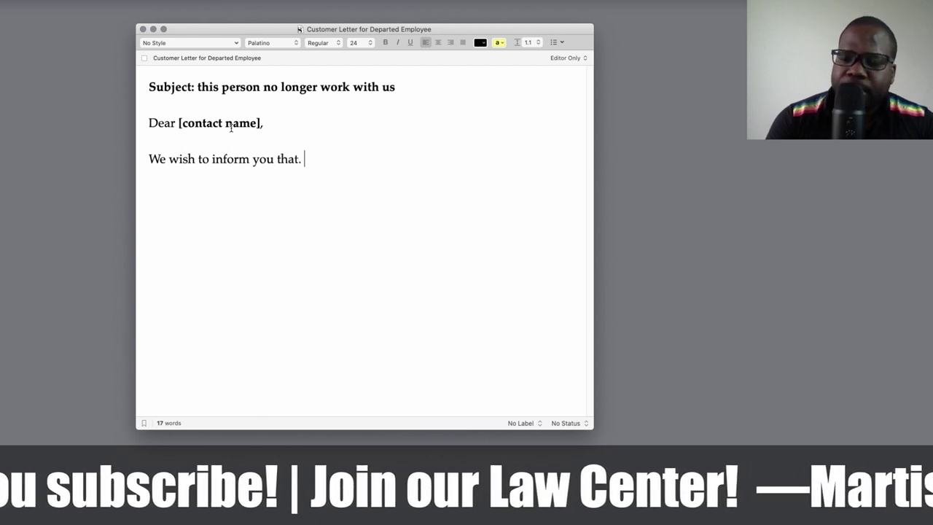
text([])
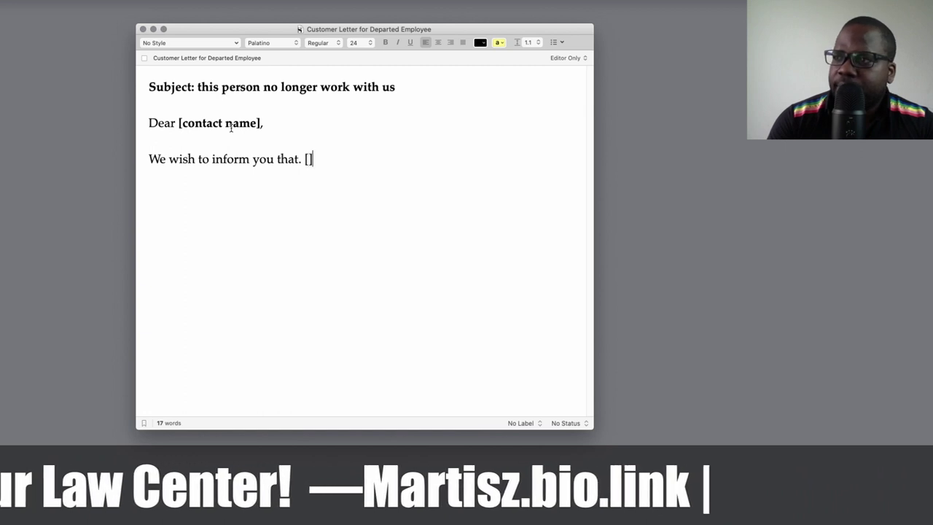
key(Left)
key(super+b)
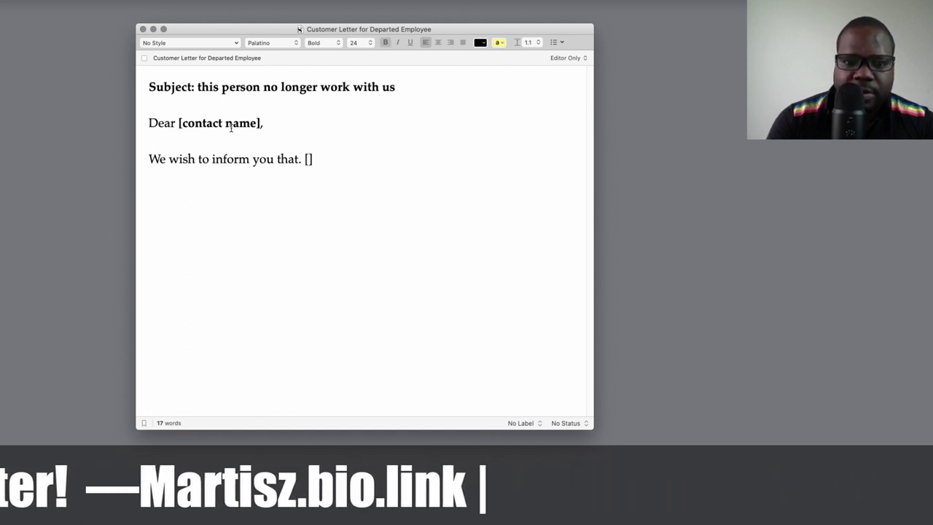
text(Emp)
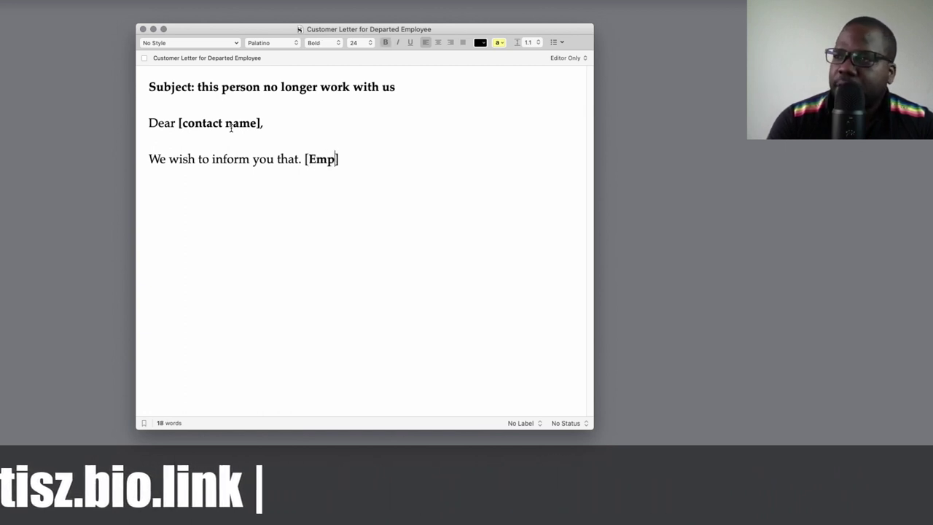
text(loye)
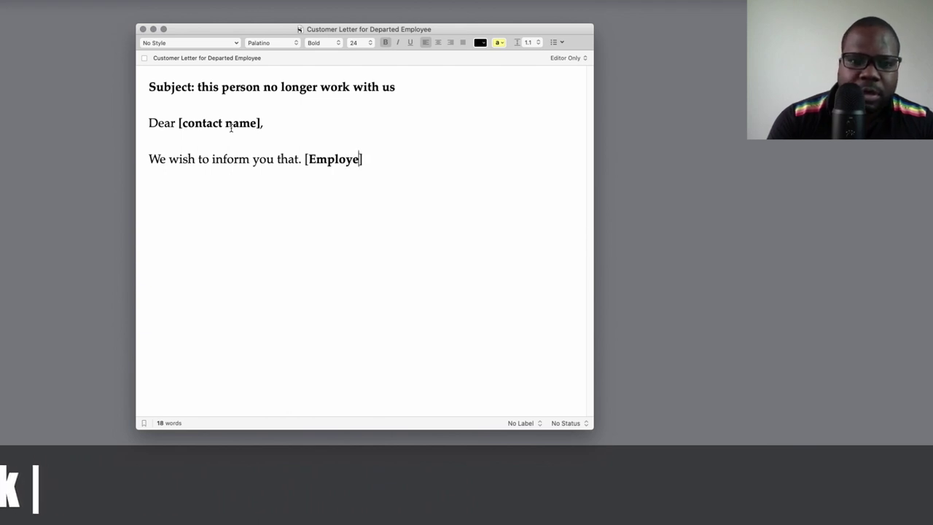
text(e name)
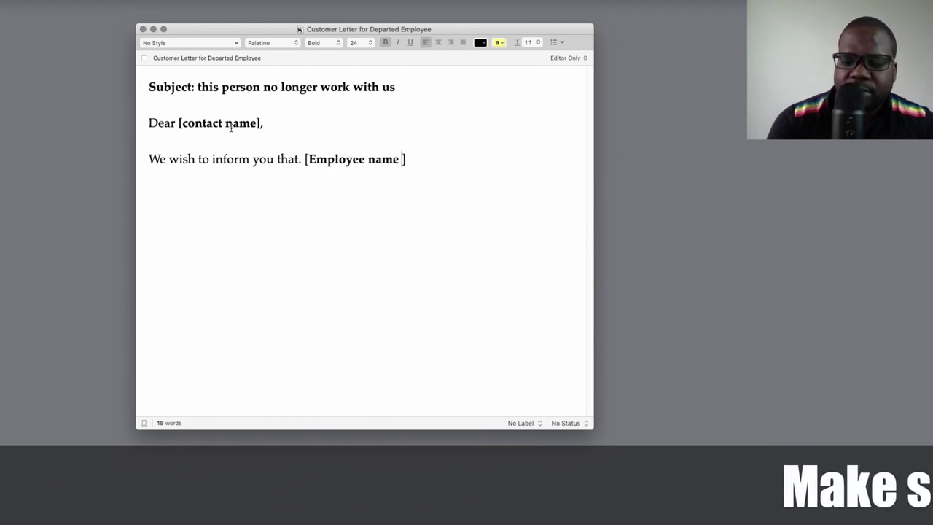
text( (old)
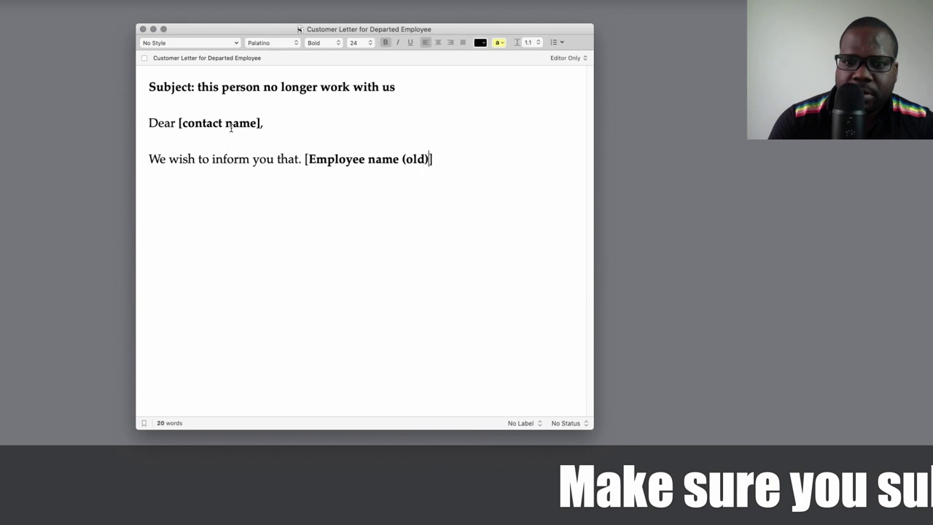
key(Right)
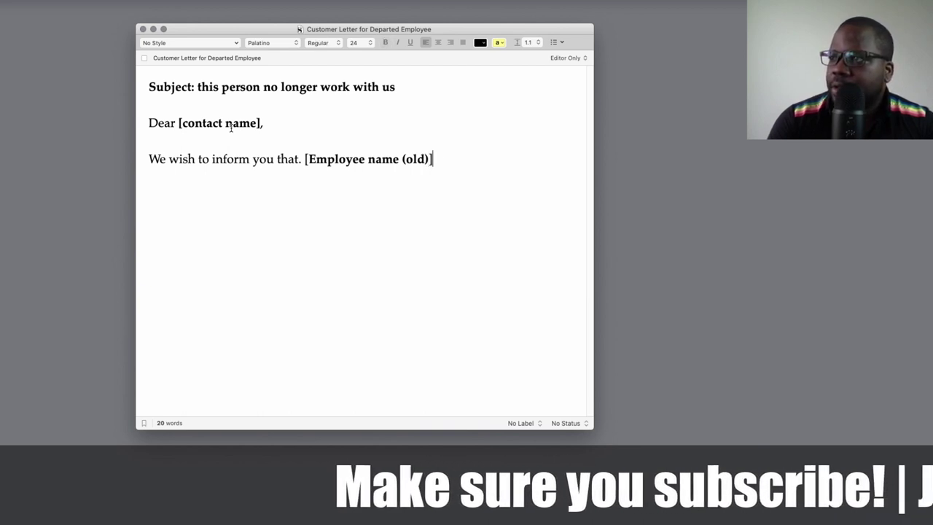
text(i)
text(s no)
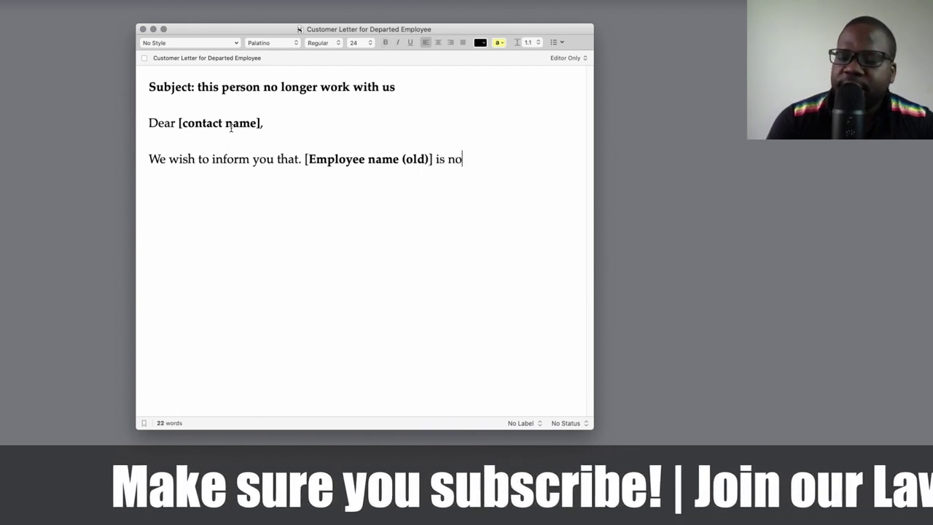
text( longer w)
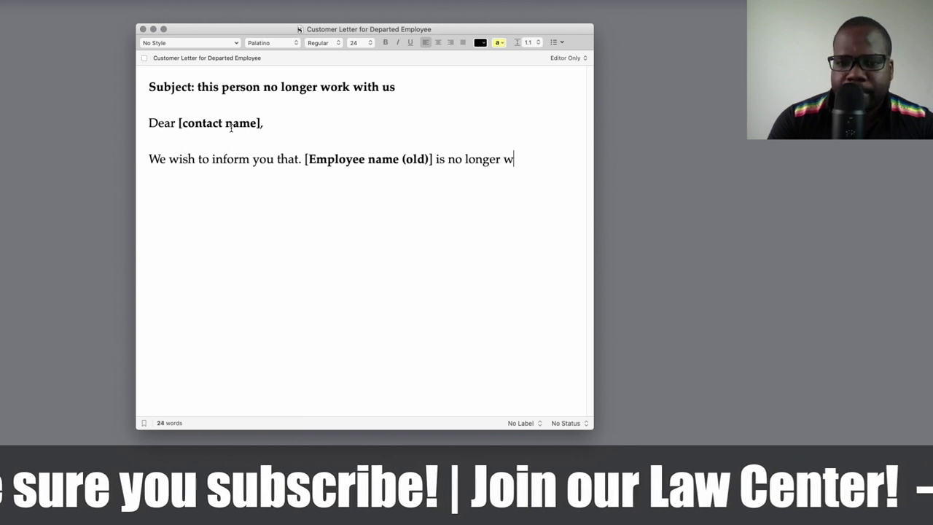
text(ith our company and wi)
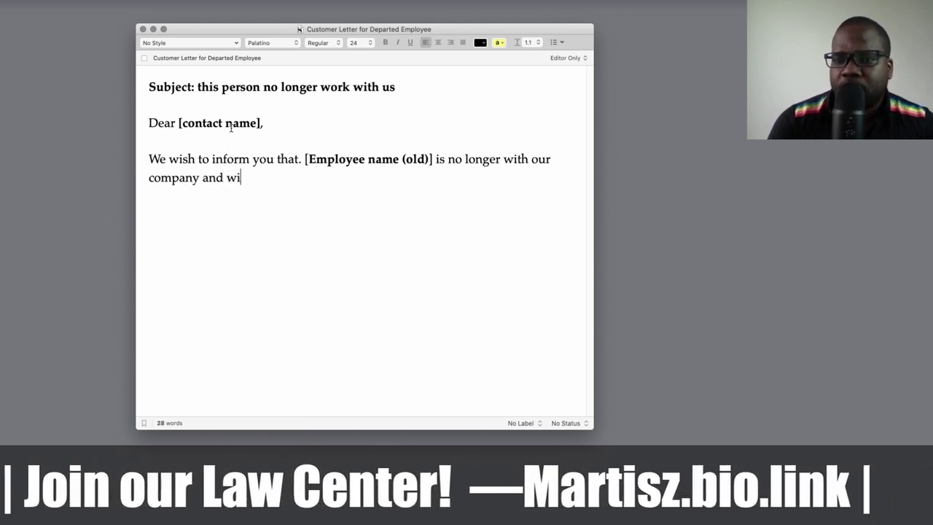
text(ll no longer be the person responsible for your account)
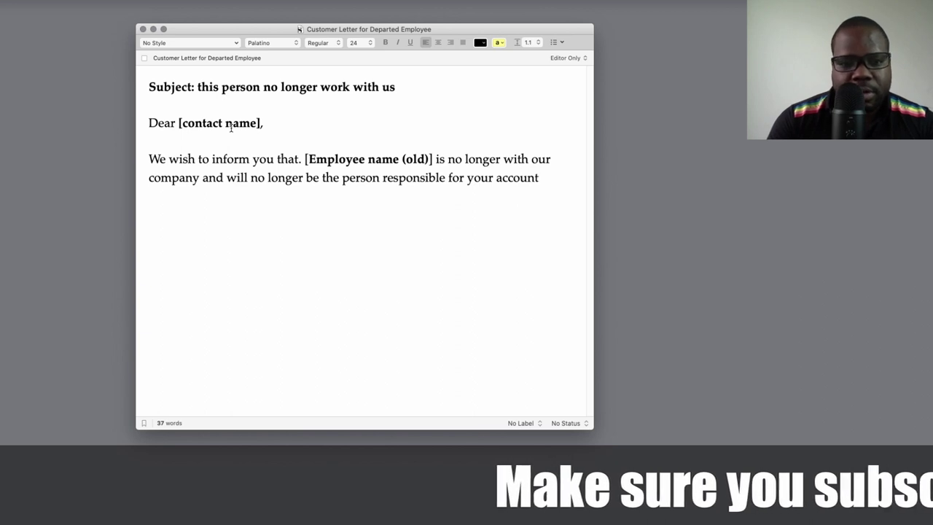
text(. You)
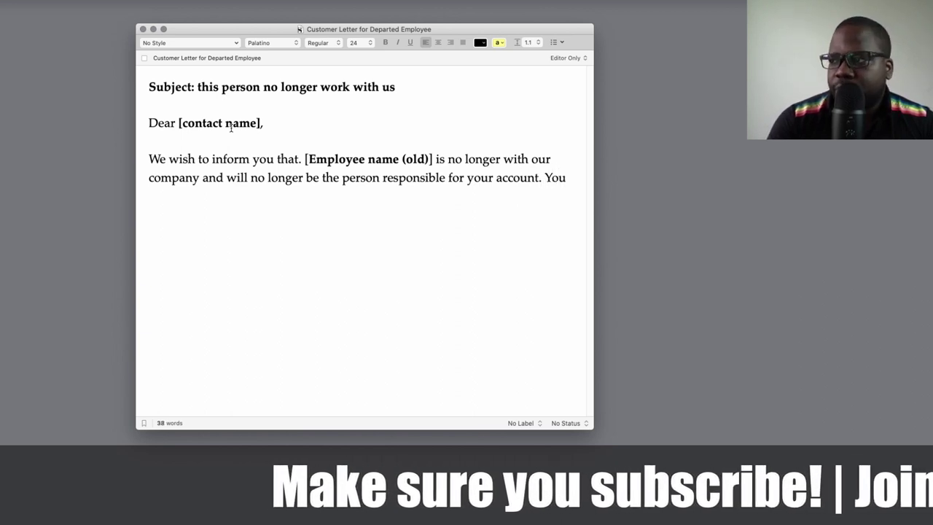
text(r)
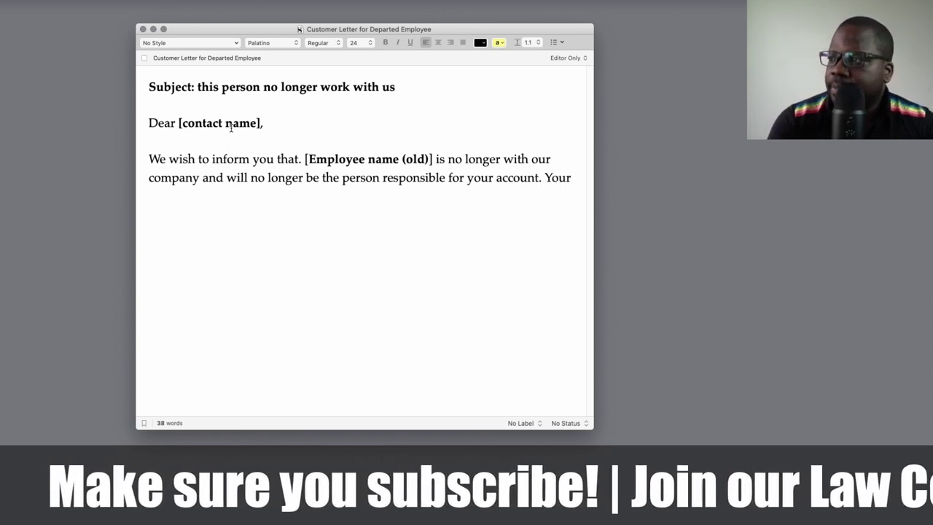
text( contact wu)
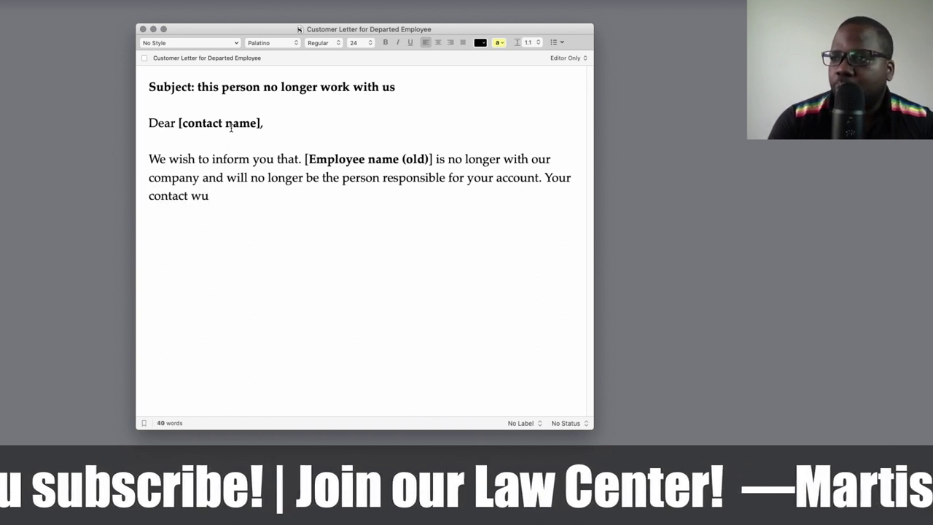
- Name the new contact as bold [Employee name (New)] and begin the next sentence with [He/She]
key(BackSpace)
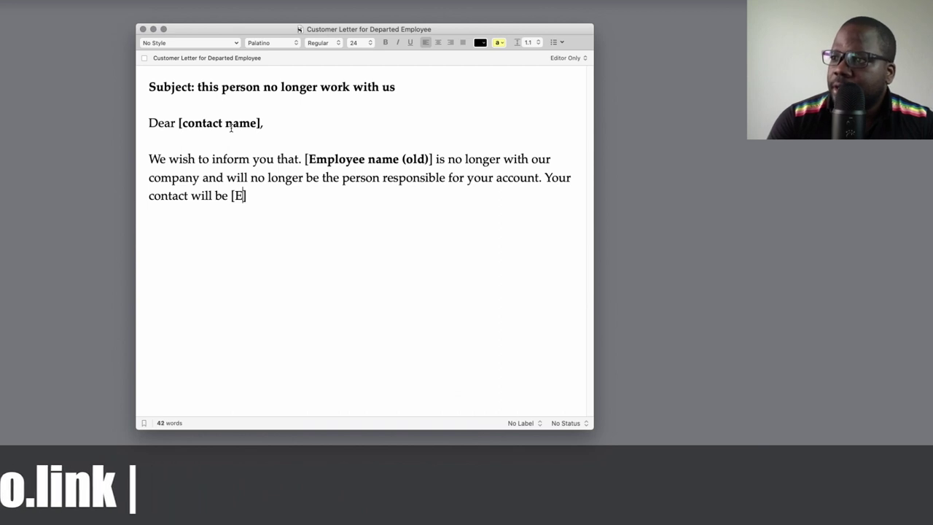
key(BackSpace)
text(emp)
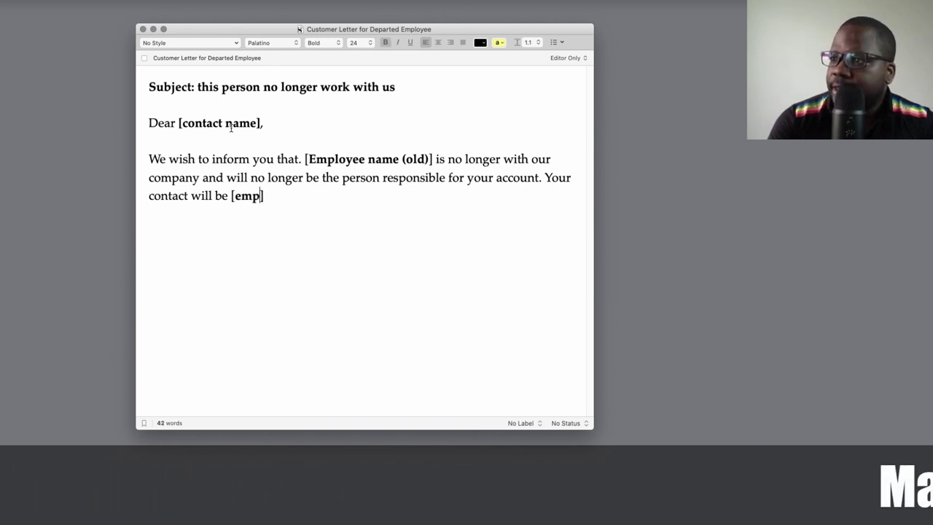
key(BackSpace)
key(BackSpace)
key(BackSpace)
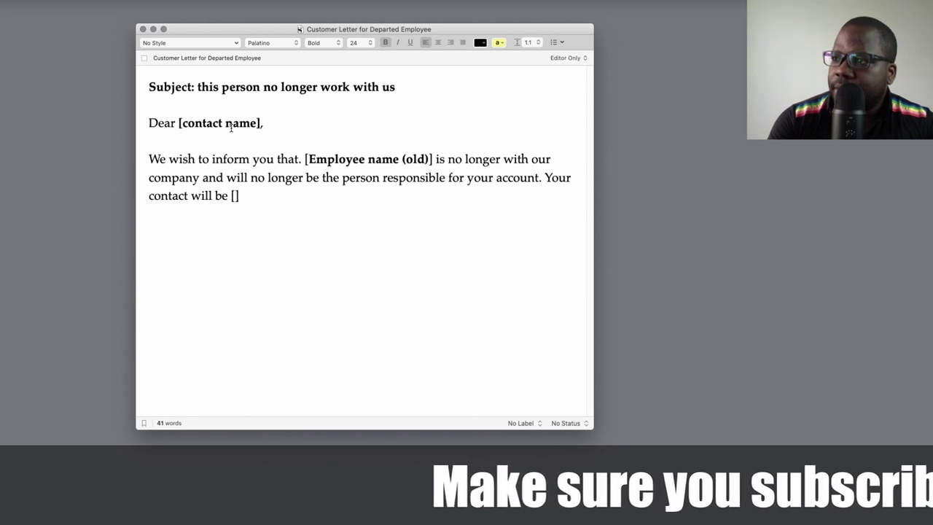
text(Emp)
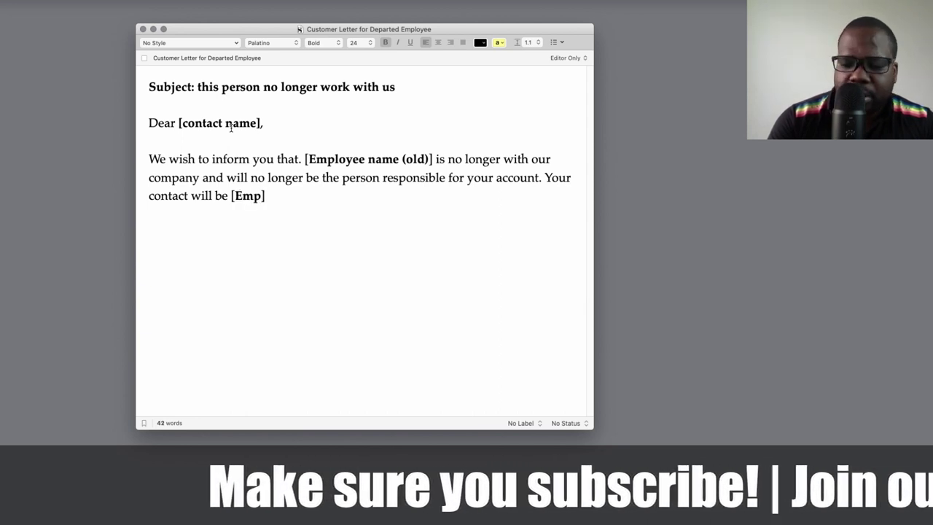
text(loyee)
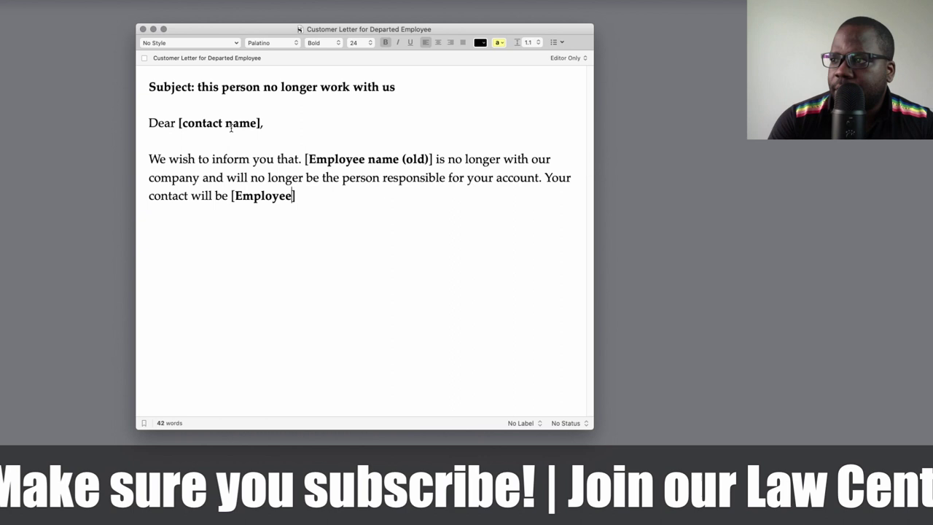
text( name )
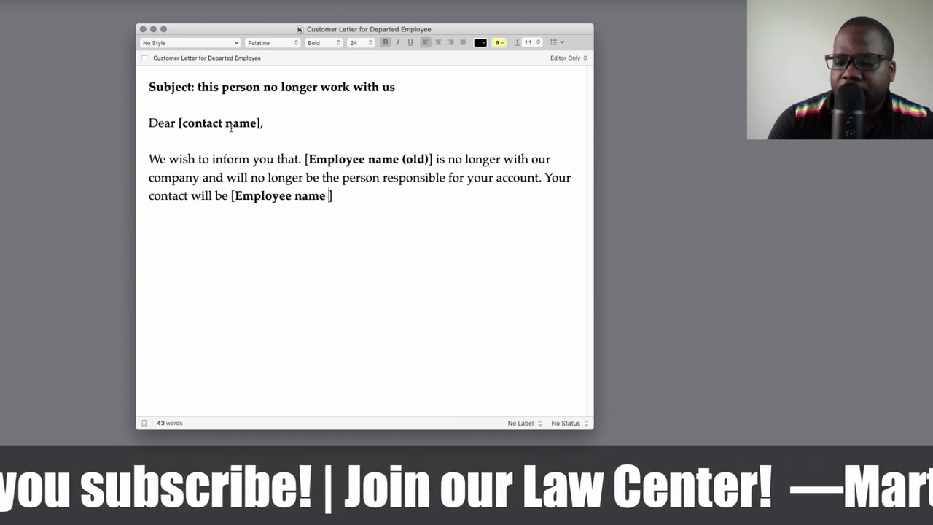
text((New))
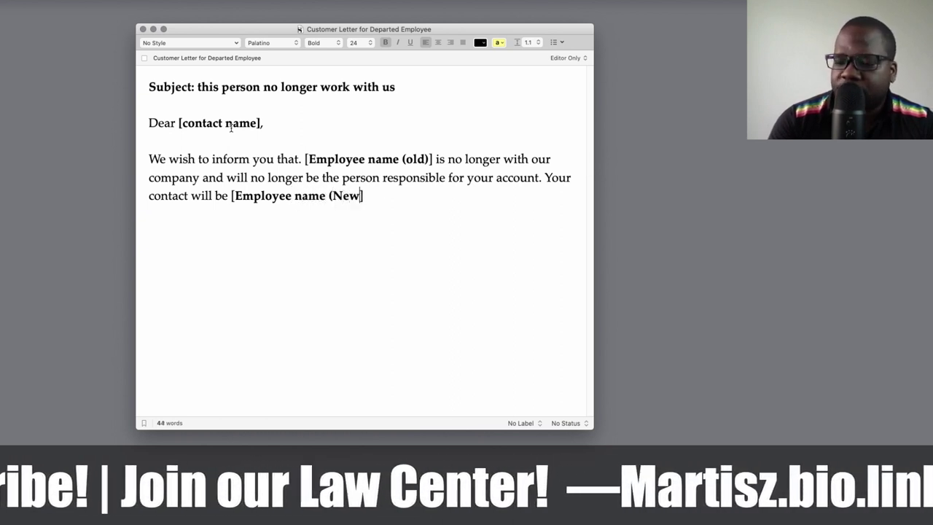
key(Right)
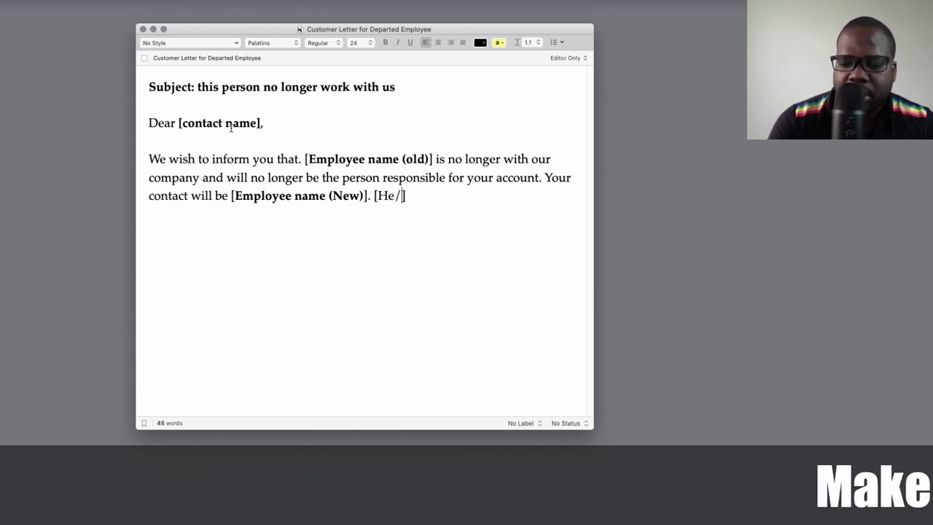
text(he)
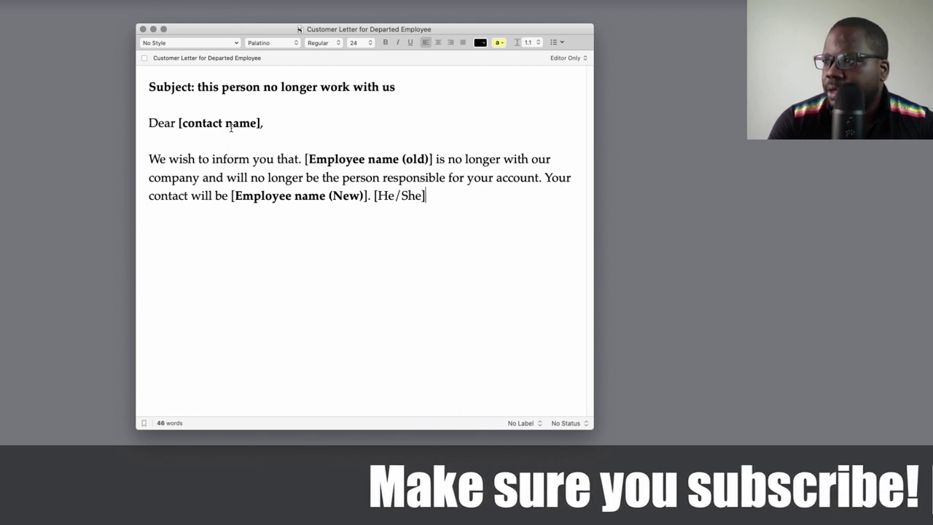
- Make the [He/She] placeholder bold
key(Left)
key(alt+shift+Left)
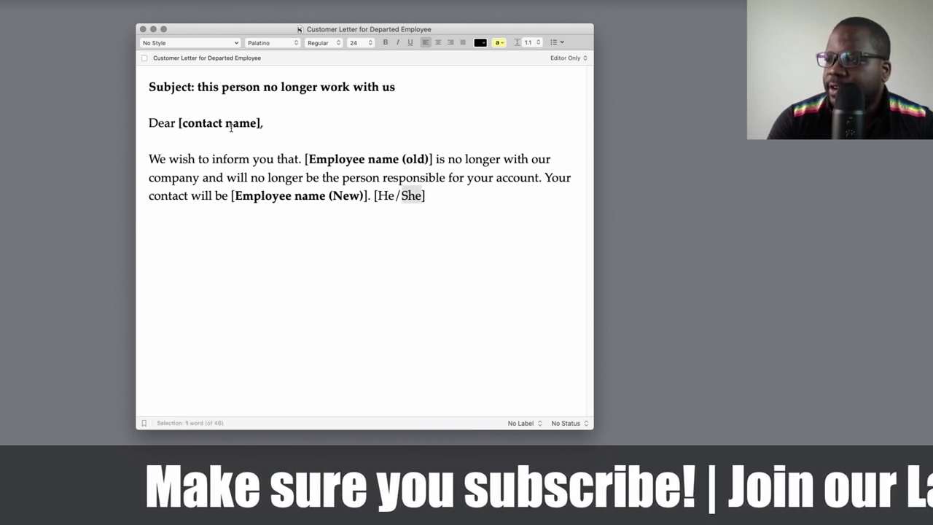
key(alt+shift+Left)
key(alt+shift+Left)
key(super+b)
key(Right)
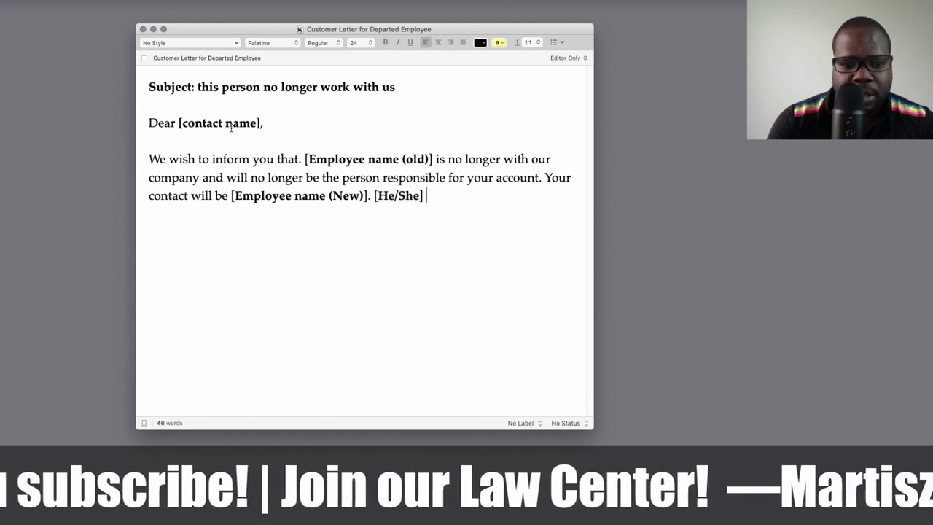
- Add 'may be reached at' followed by a bold [New phone number / email] placeholder
text(may b)
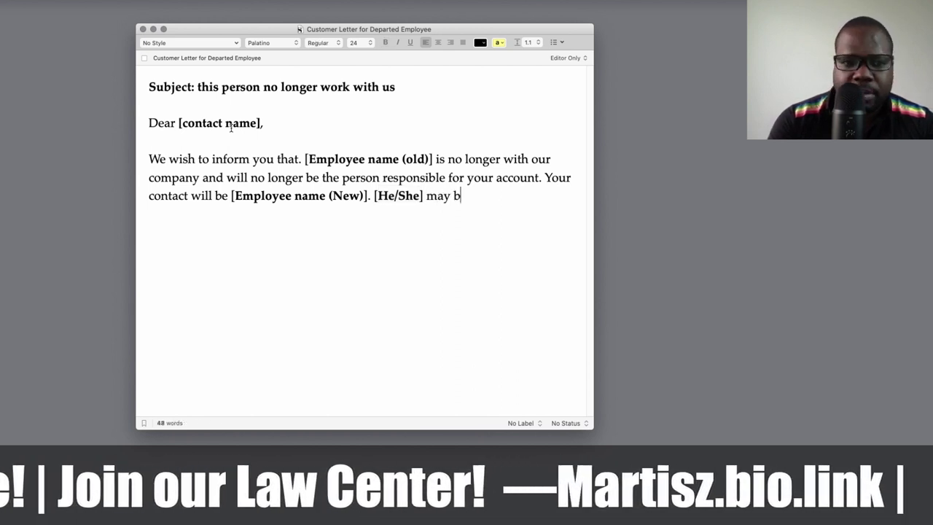
text(e reached at)
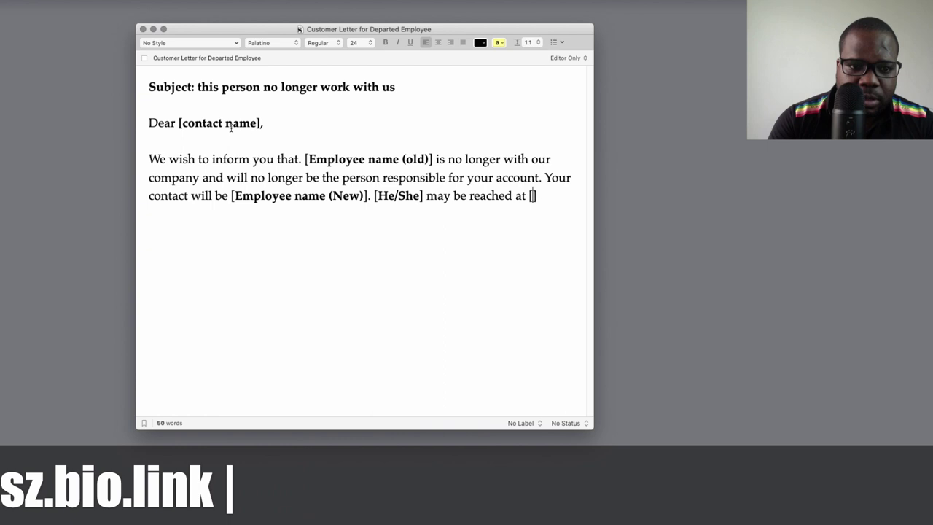
text([)
key(super+b)
text(Ne)
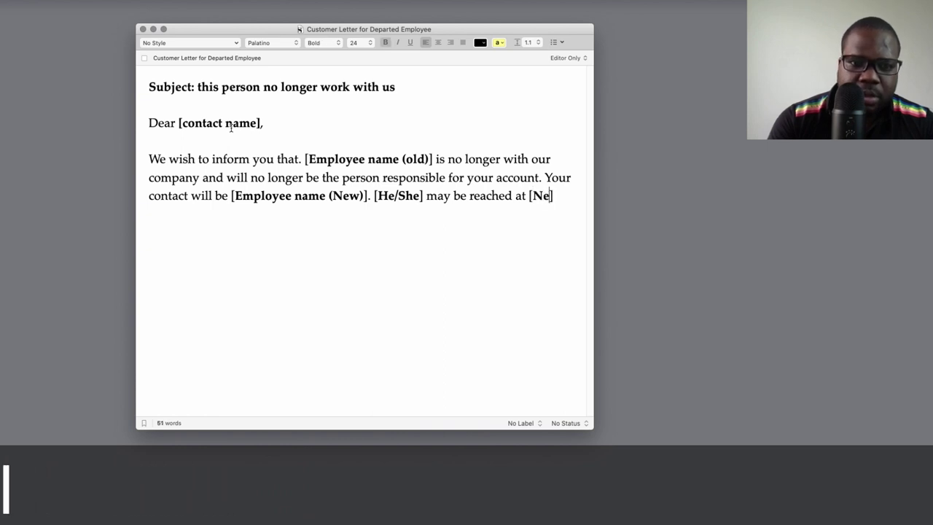
text(w phone number)
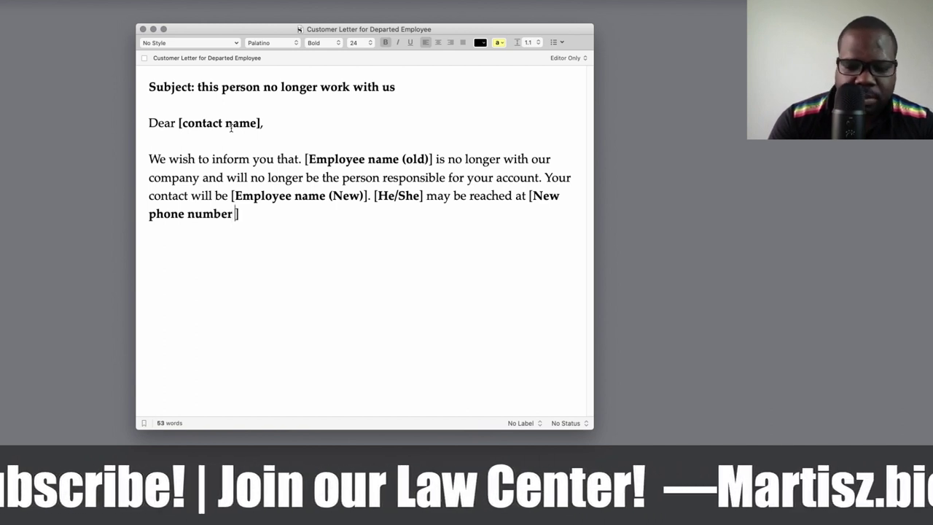
text(/ email a)
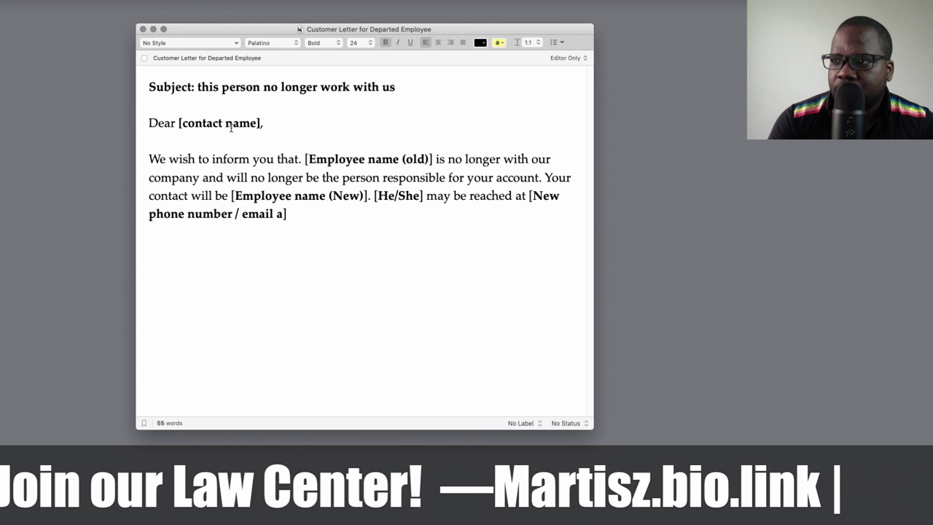
key(BackSpace)
key(BackSpace)
text(a)
key(BackSpace)
key(BackSpace)
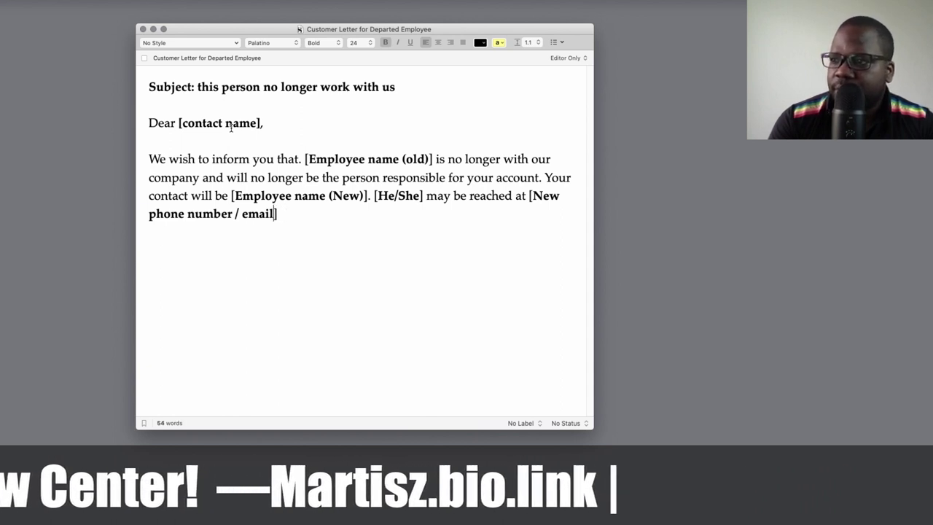
key(Right)
key(super+b)
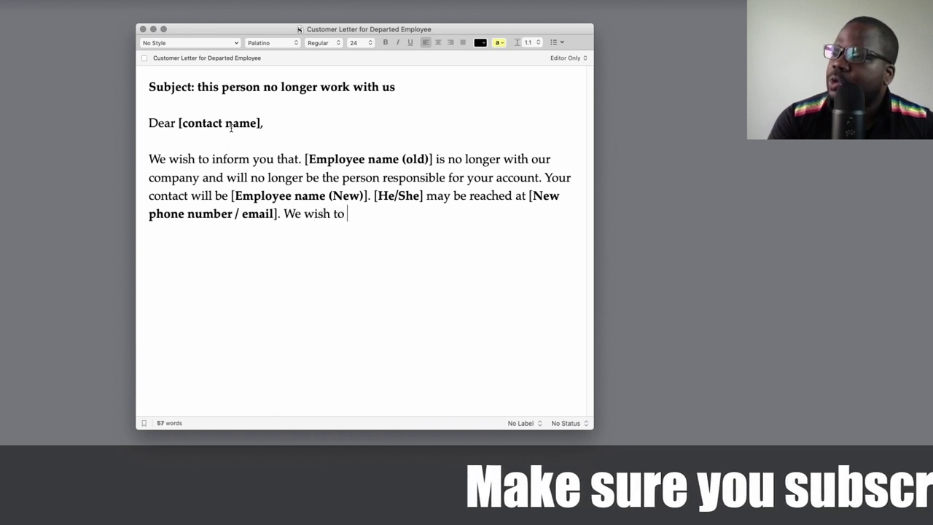
- Type 'take' and copy the bold [Employee name (New)] placeholder for reuse
text(take)
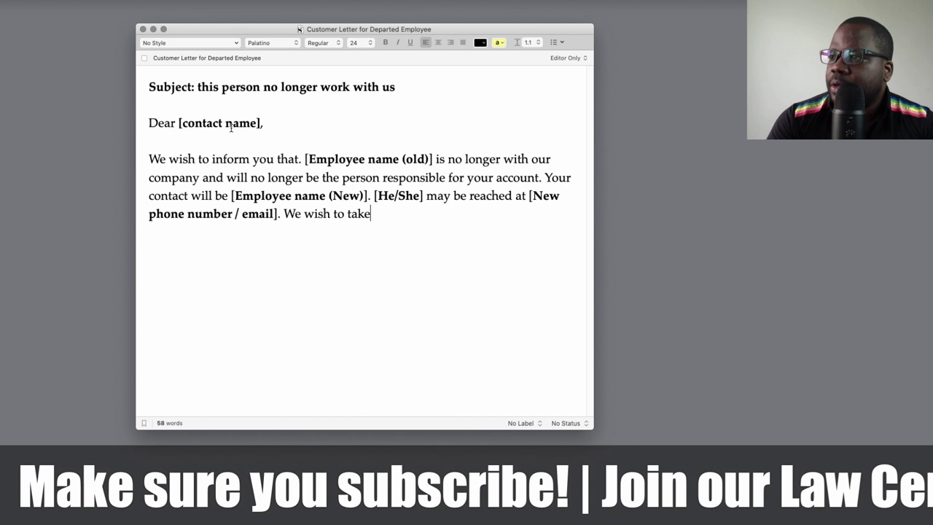
click(366, 195)
key(alt+shift+Left)
key(alt+shift+Left)
key(alt+shift+Left)
key(super+c)
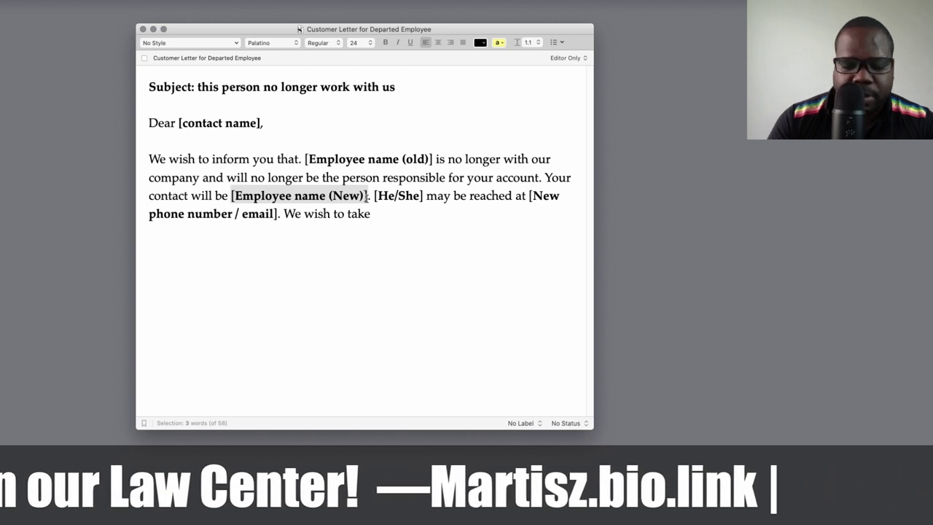
click(412, 215)
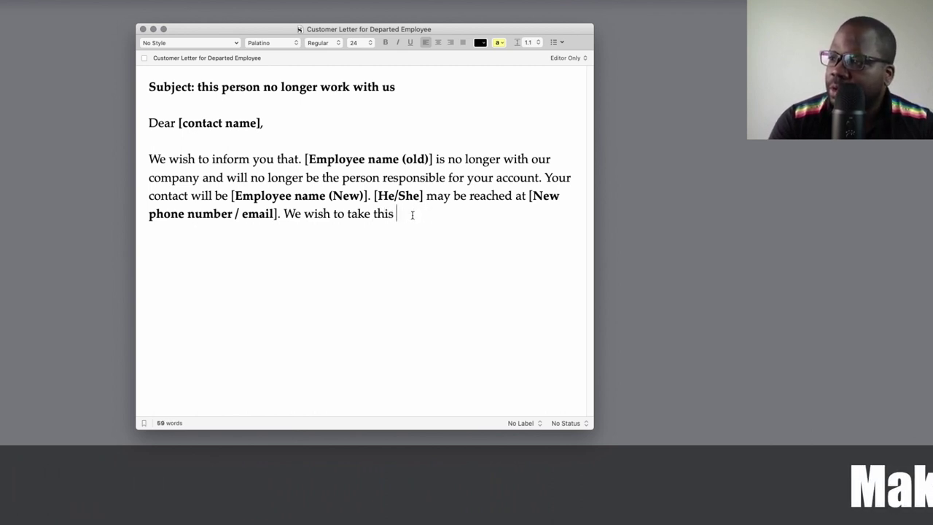
- Continue with 'this opportunity to assure you that [Employee name (New)] will perform at the same high standards…'
text(this opportu)
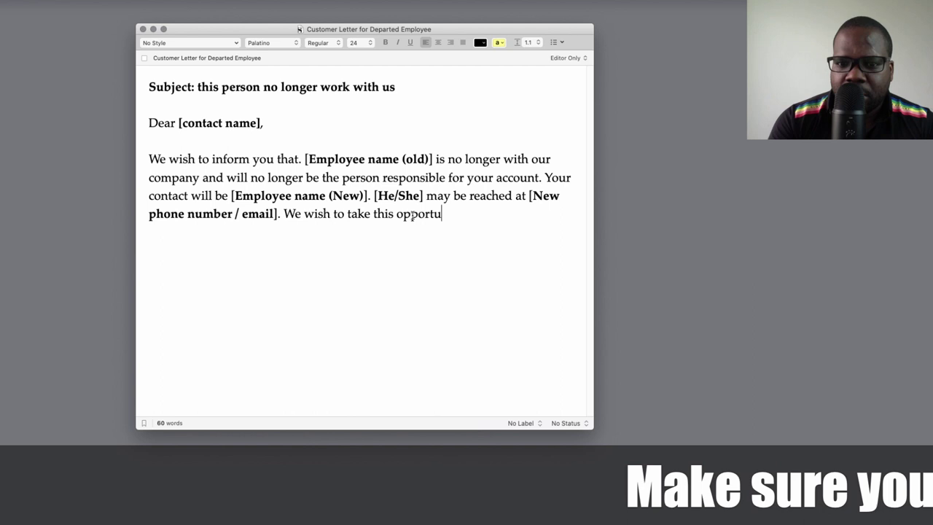
text(nity to a)
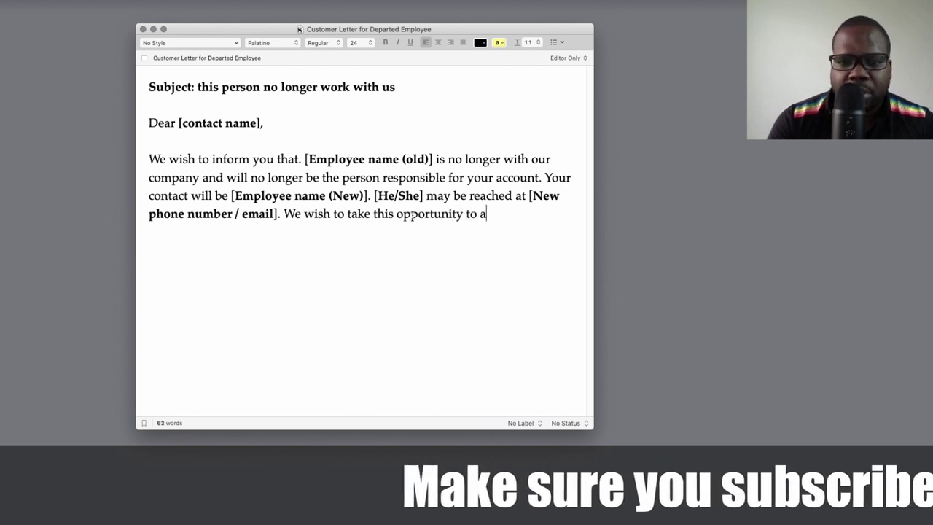
text(ssure you)
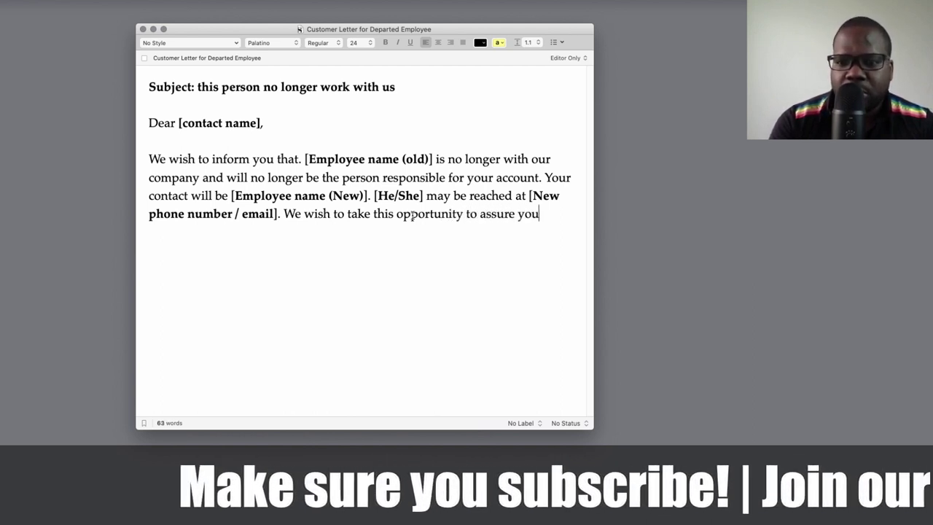
text( that.)
key(super+v)
key(BackSpace)
key(BackSpace)
key(super+z)
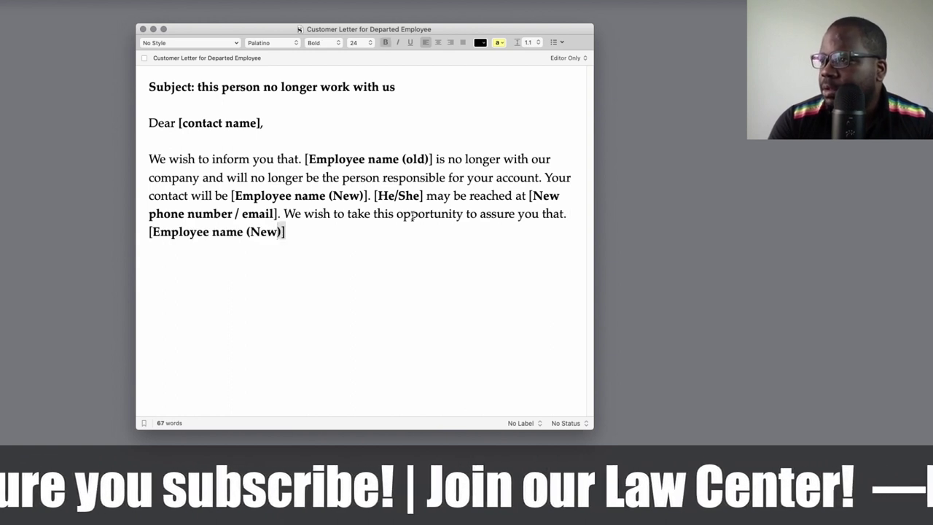
key(super+z)
key(BackSpace)
key(BackSpace)
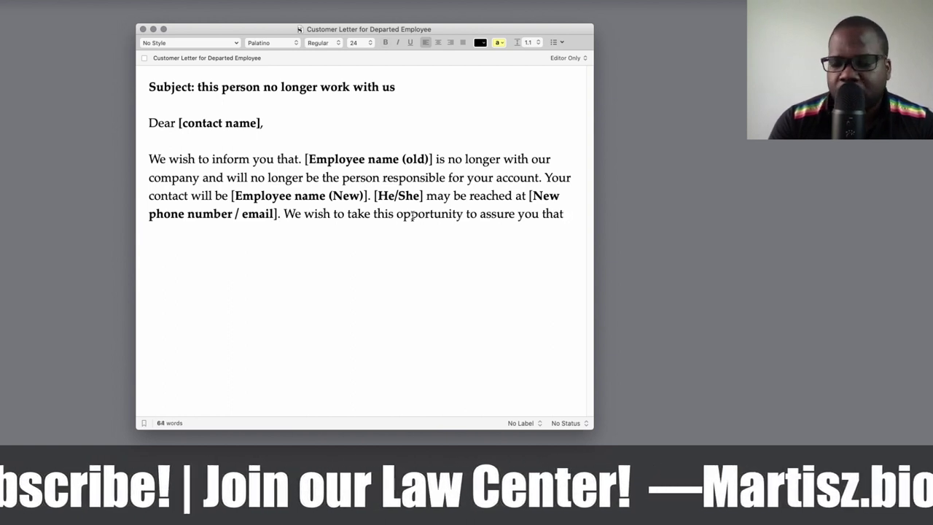
key(super+v)
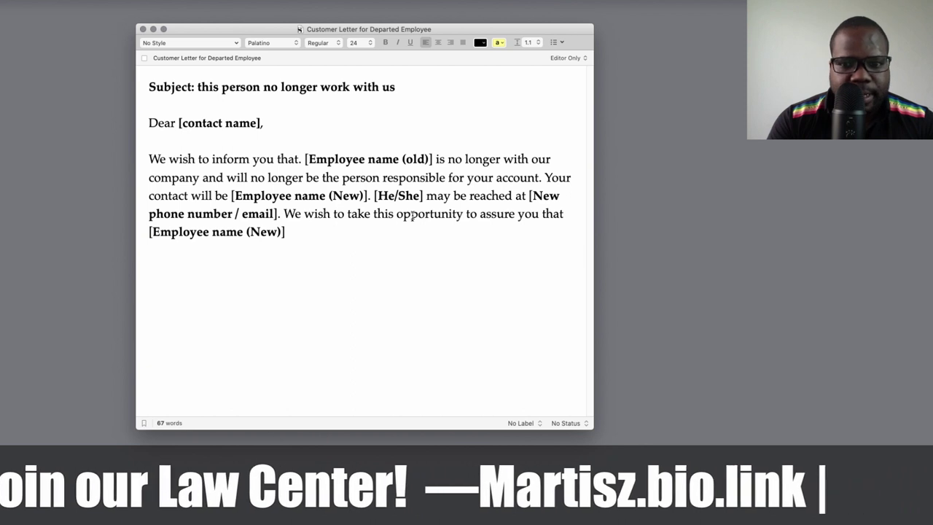
text(wi)
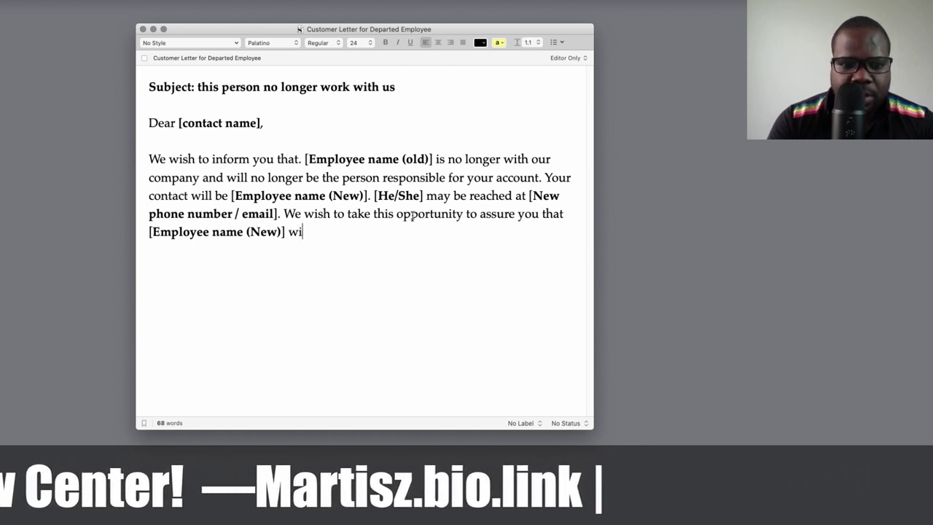
text(ll perform )
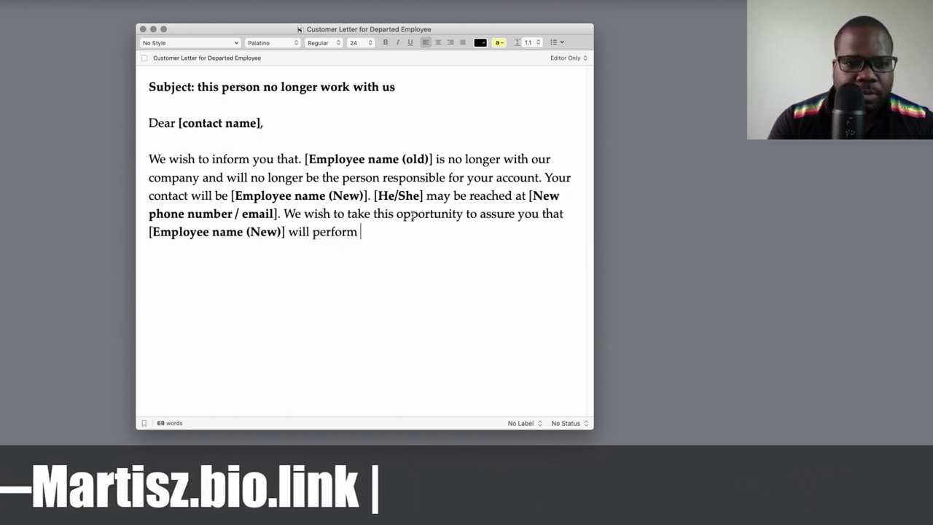
text(at the same)
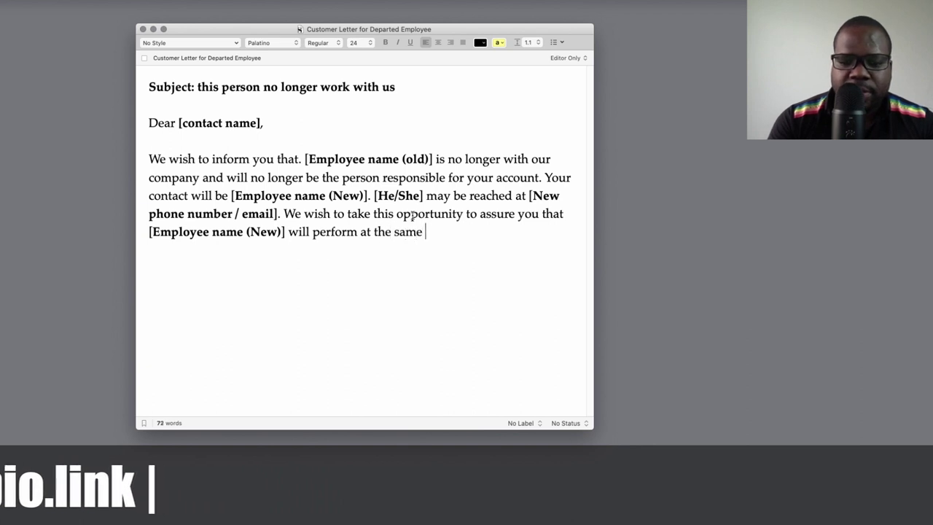
text( high standards that)
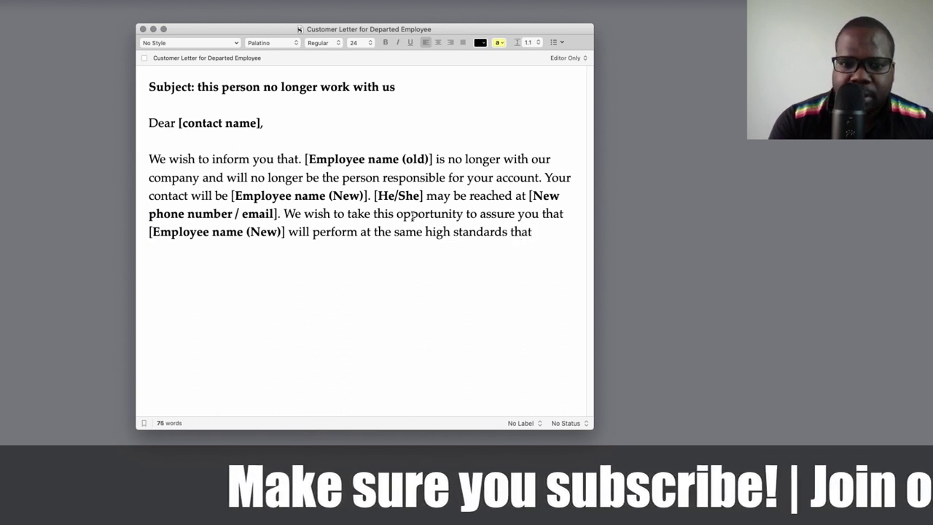
text(you)
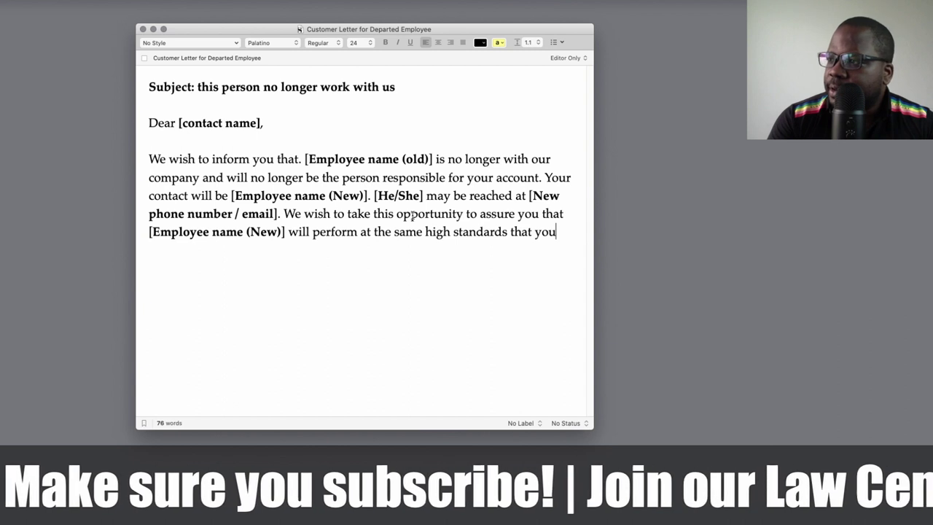
text( ha)
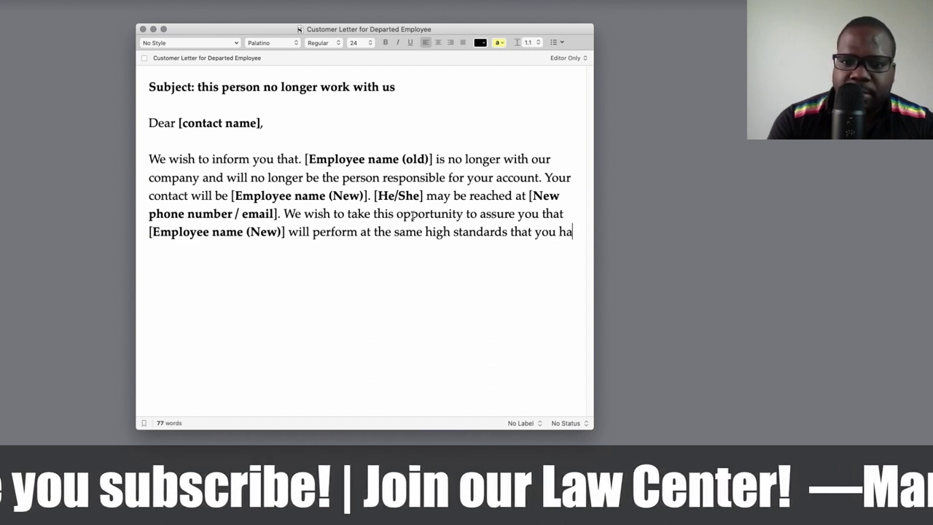
text(ve come)
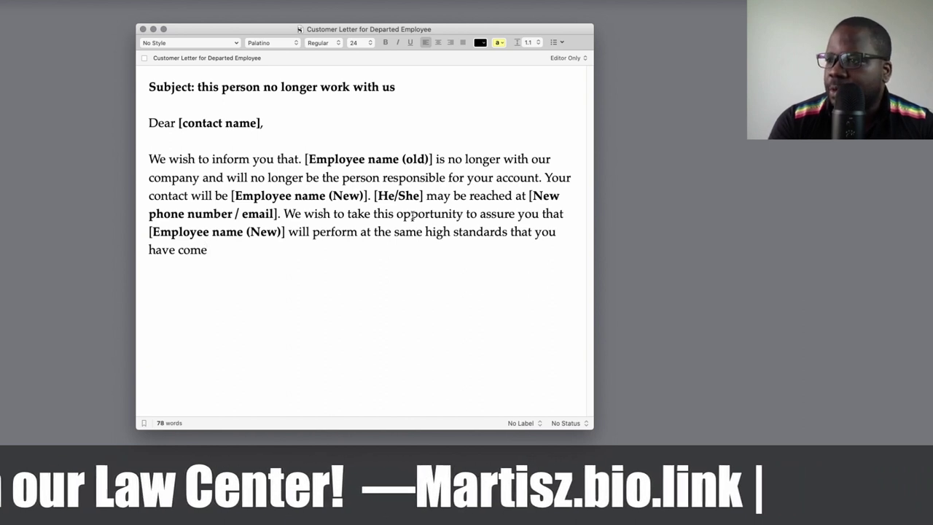
text( to )
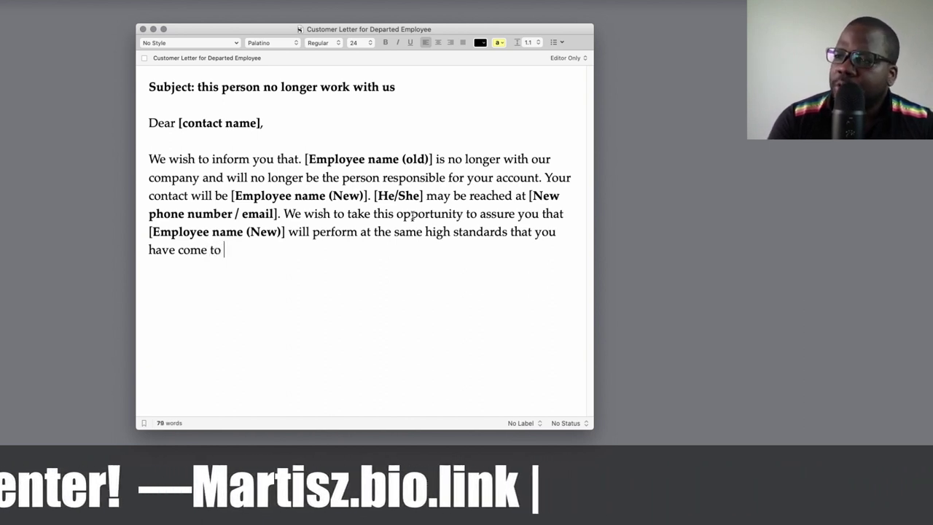
text(expect)
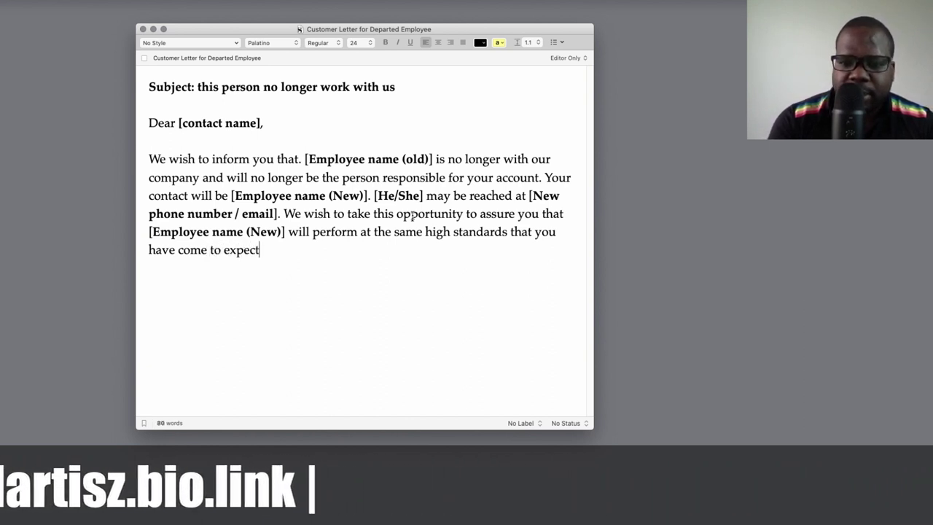
text( of your employees.)
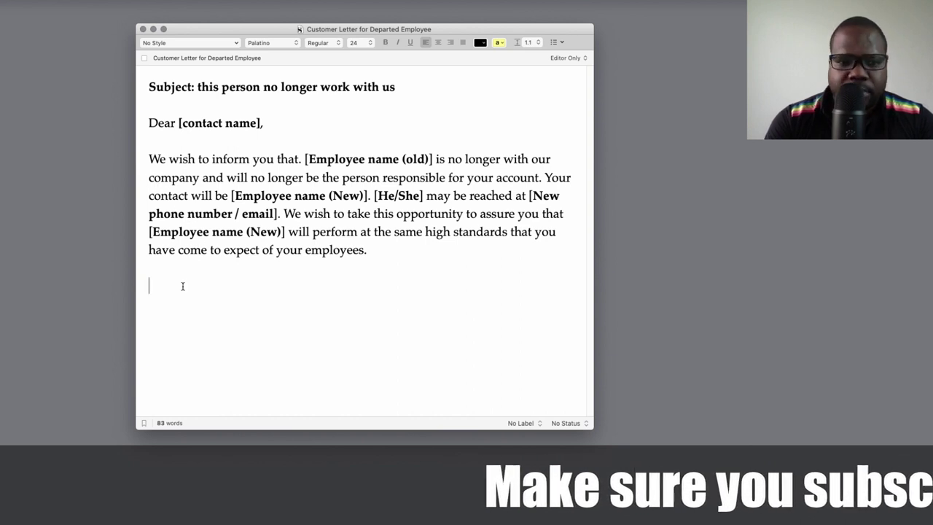
- Type 'As always, we look forward to serving you, and wish' plus bold [Employee name (old)]
text(always)
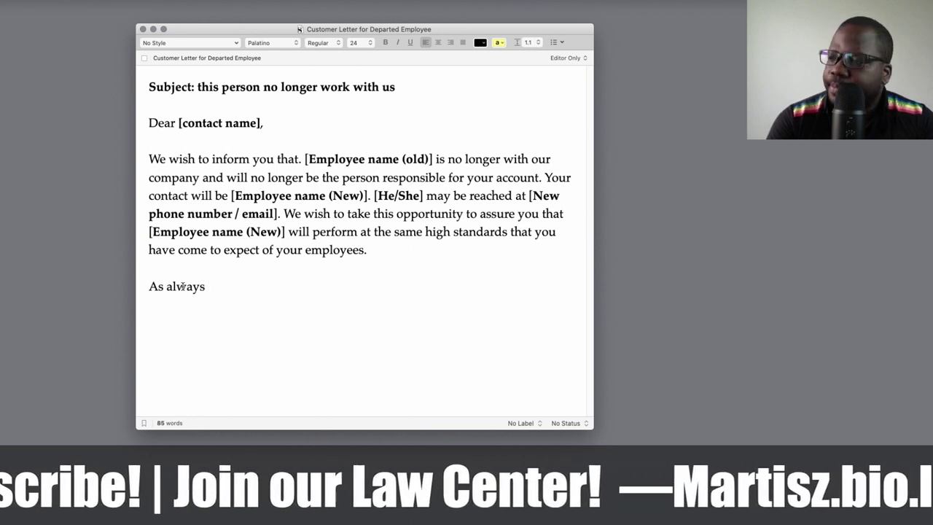
text(, we wl)
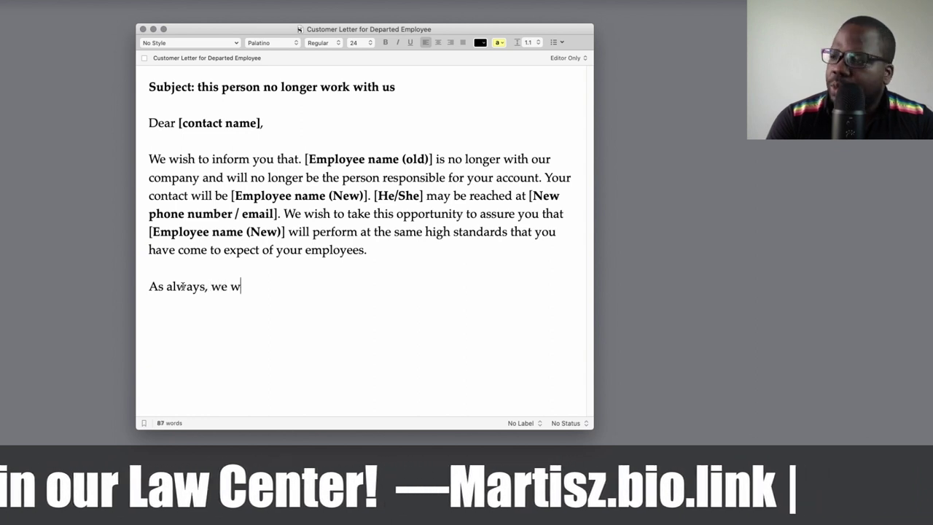
key(BackSpace)
key(BackSpace)
text(lo)
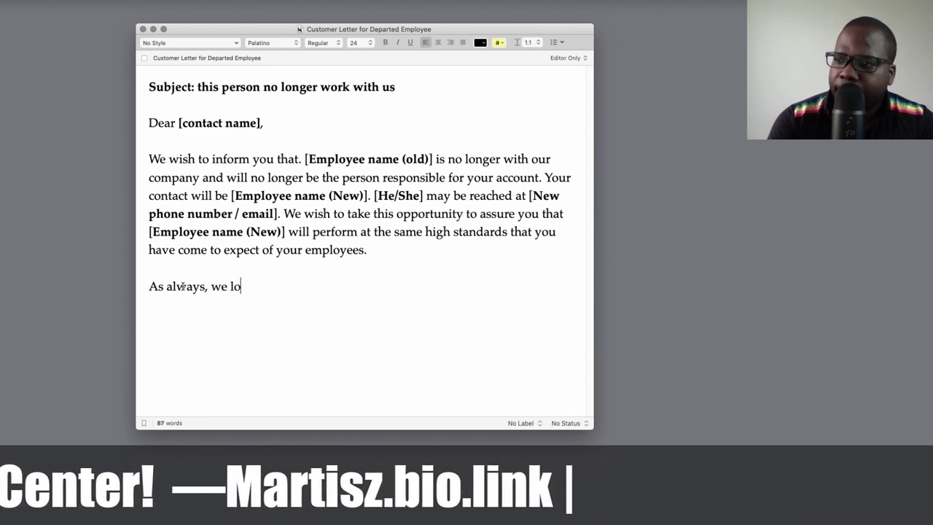
text(ok forwa)
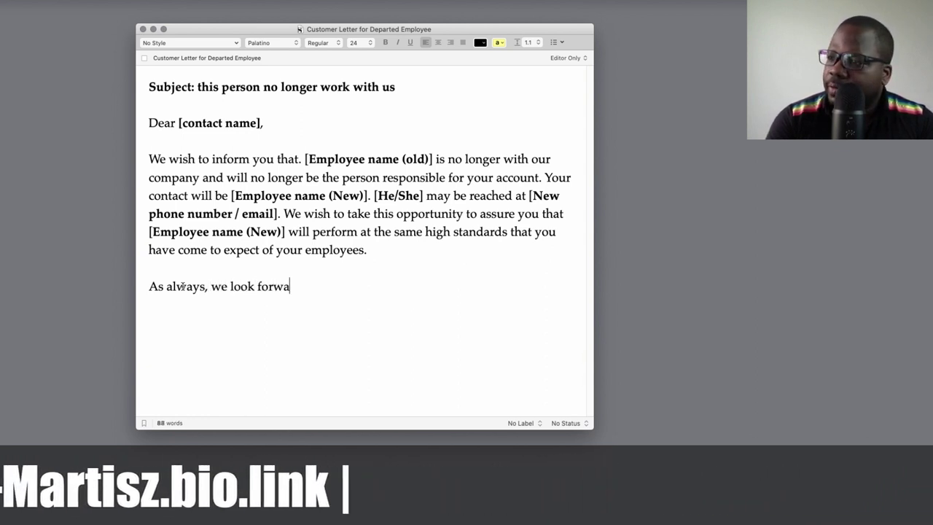
text(rd to serv)
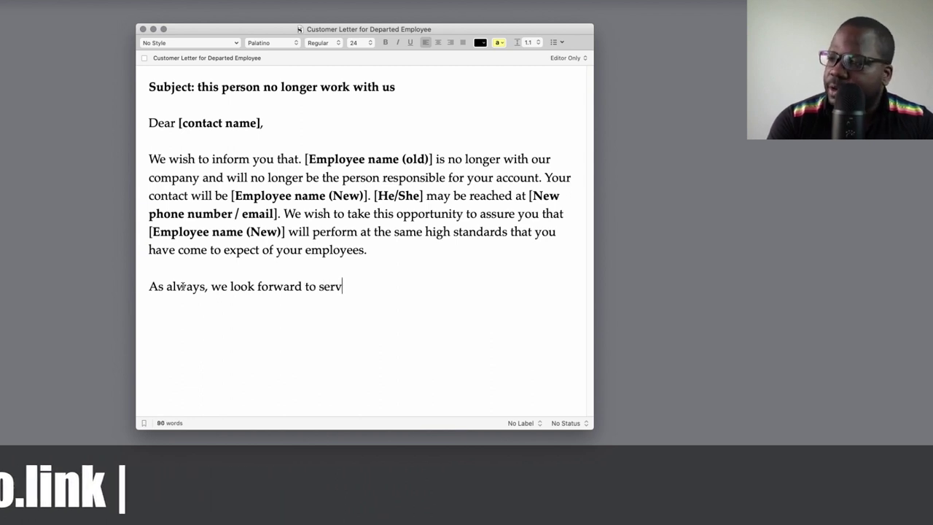
text(ing you)
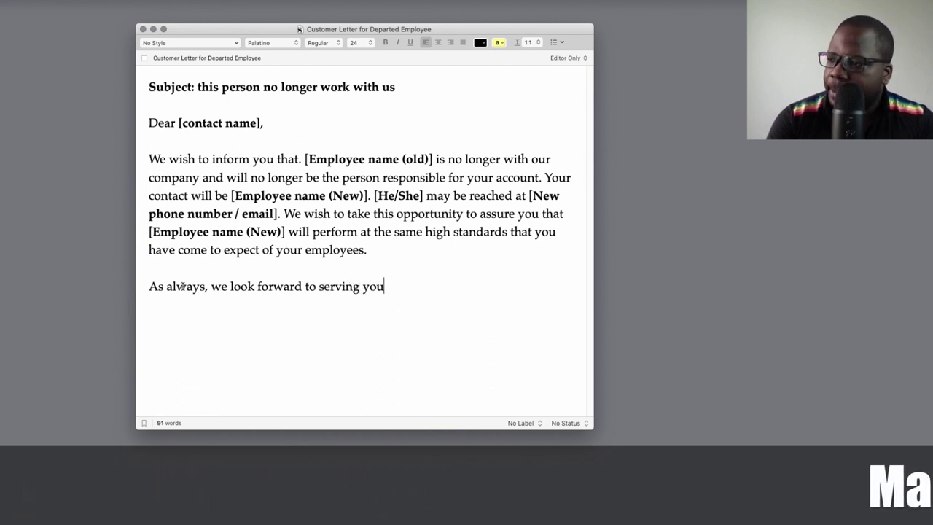
text(, and)
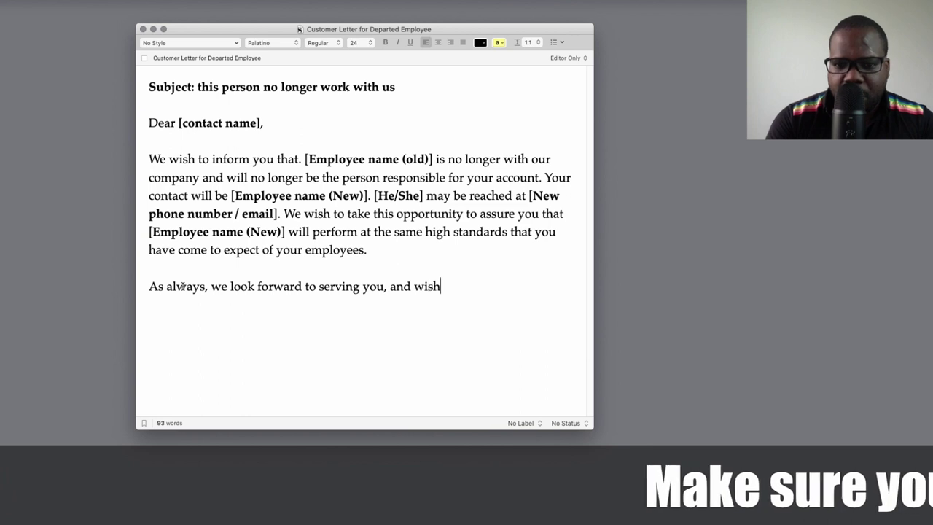
text( wish)
text([Employee name (New)])
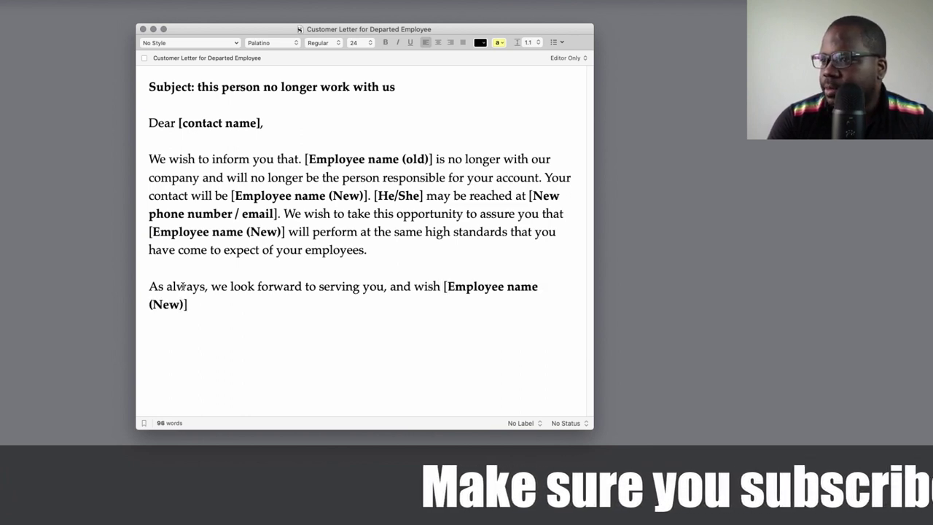
key(Left)
key(BackSpace)
key(BackSpace)
key(BackSpace)
key(BackSpace)
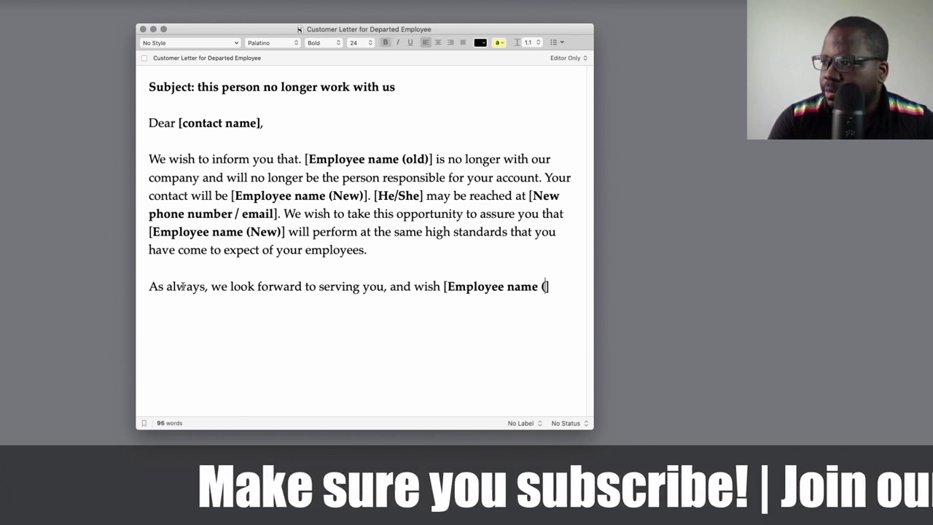
text(d))
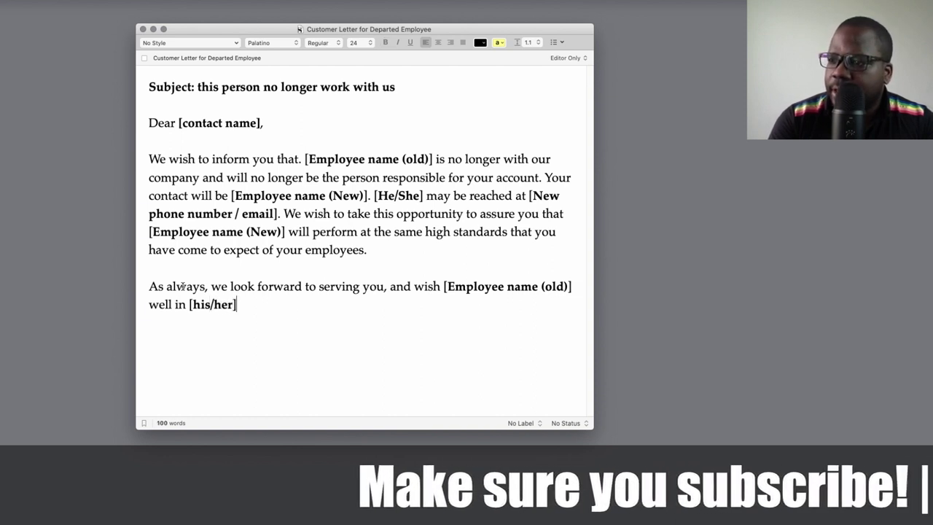
- Finish with 'future endeavors. Please feel free to contact me or [Employee name (New)]… assistance.'
text(future)
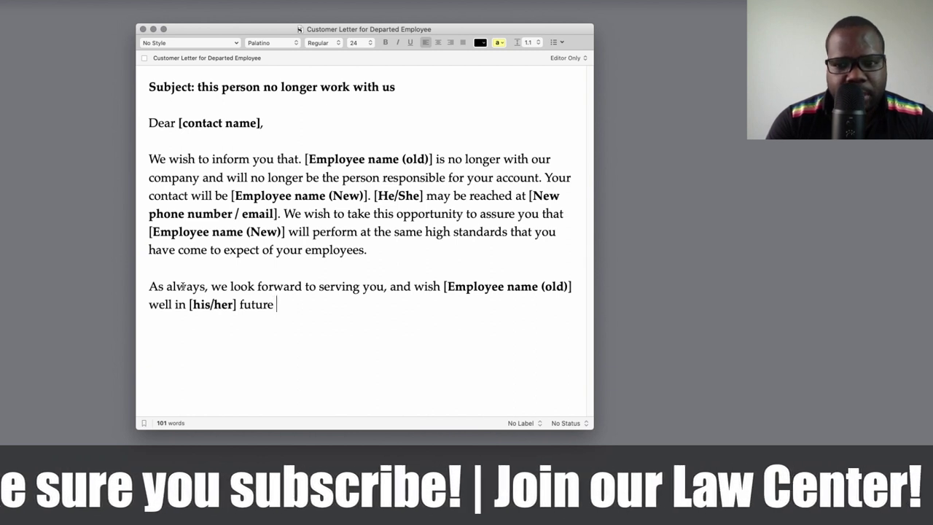
text( endeav)
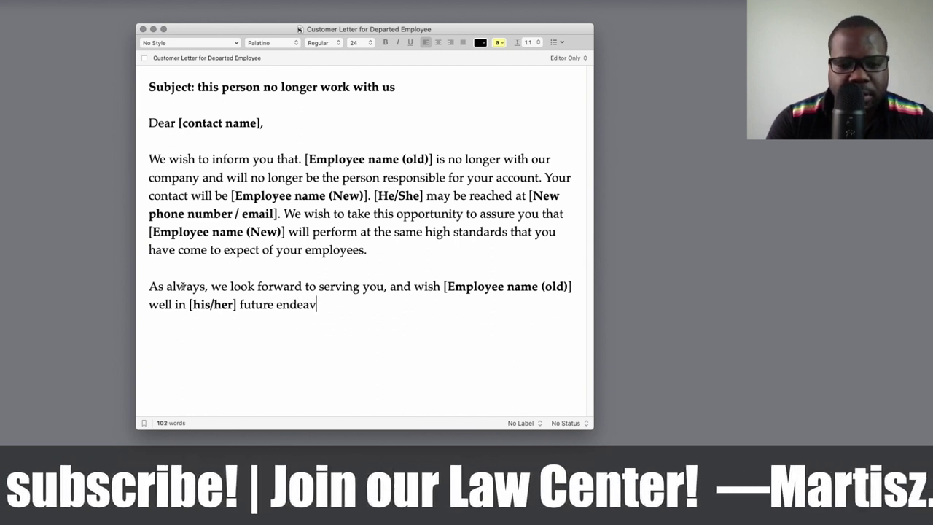
text(ors)
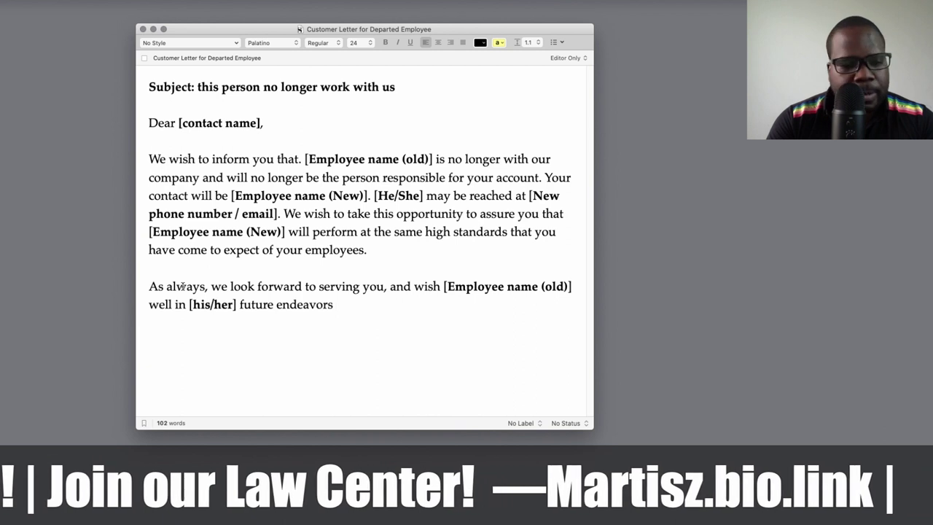
text(. Ple)
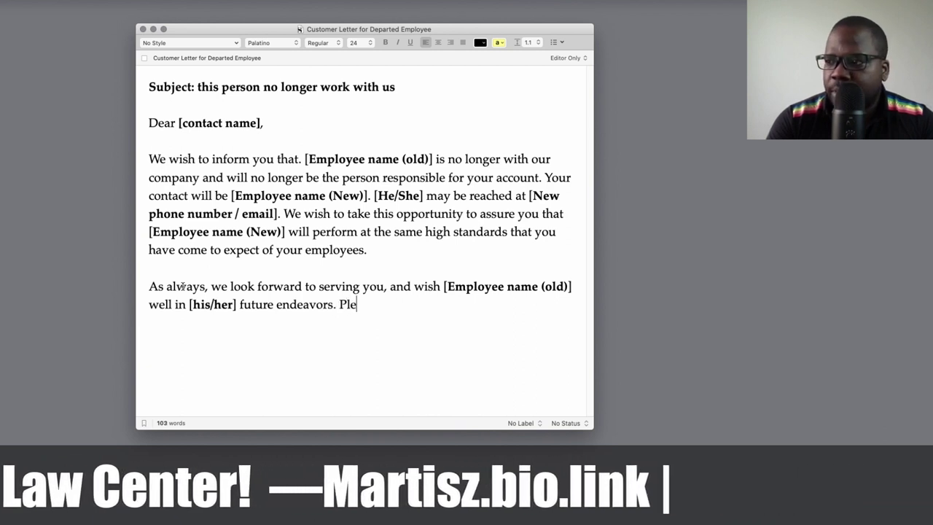
text(ase feel free to contact me or)
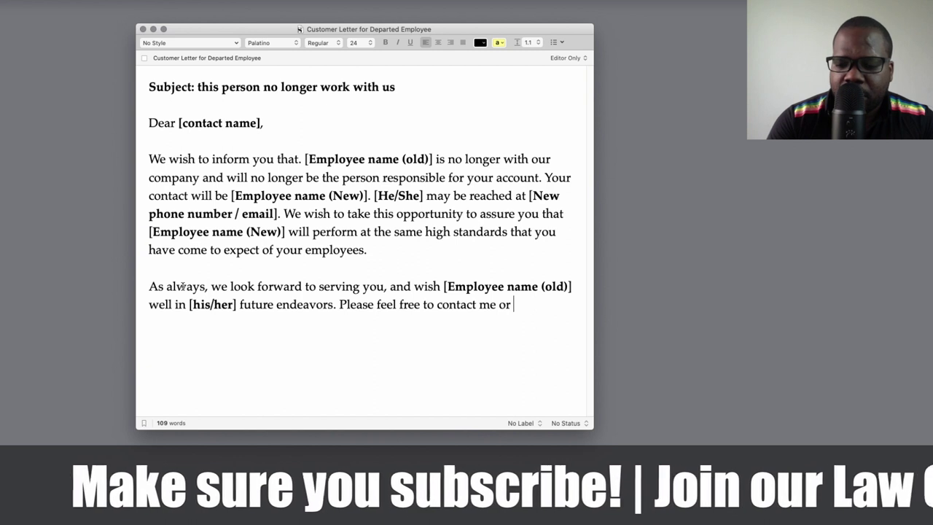
text([Employee name (New)])
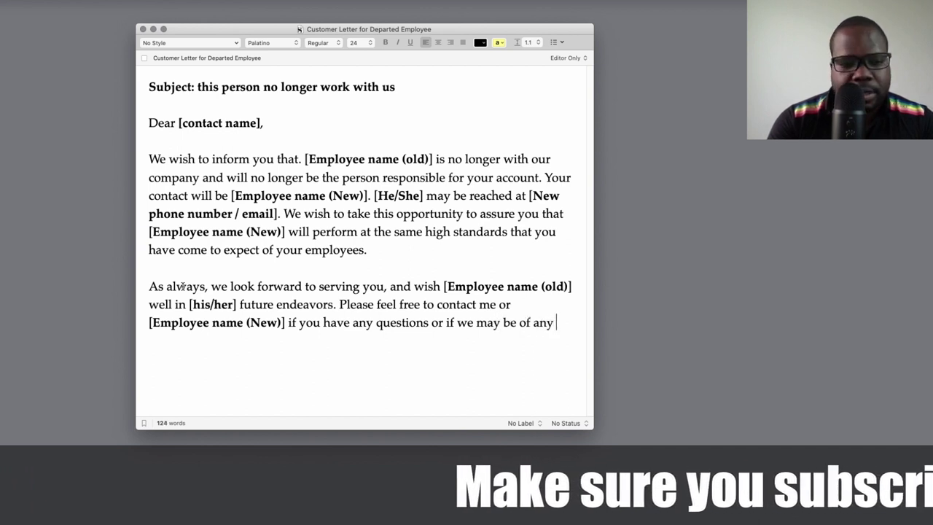
text(stanc)
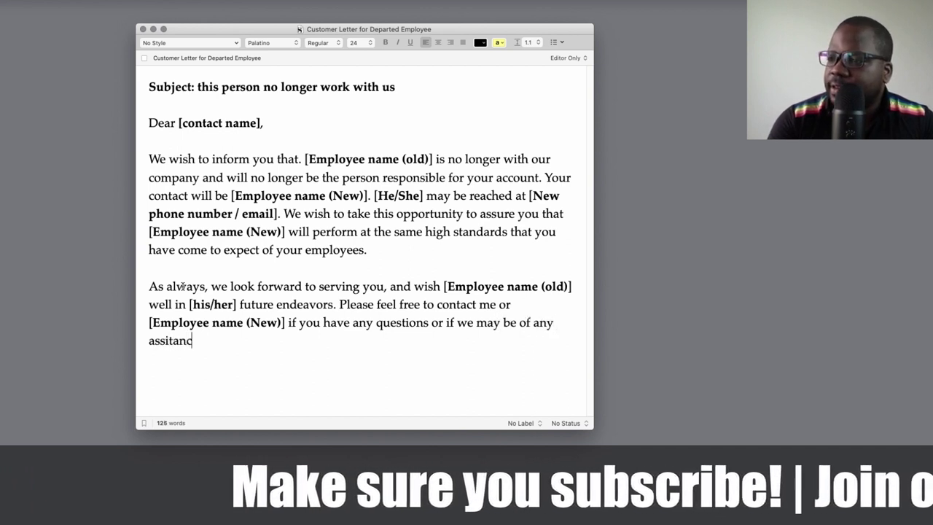
key(BackSpace)
key(BackSpace)
key(BackSpace)
key(BackSpace)
text(tance)
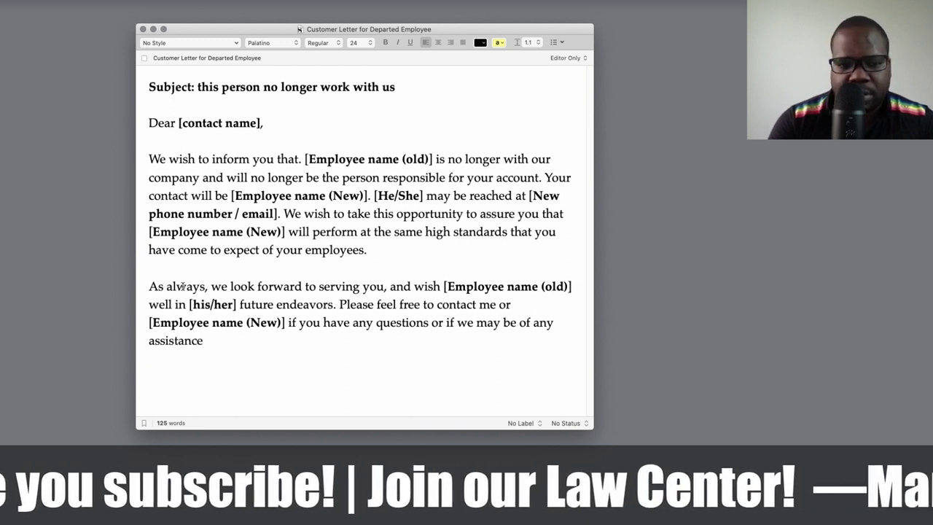
text(.)
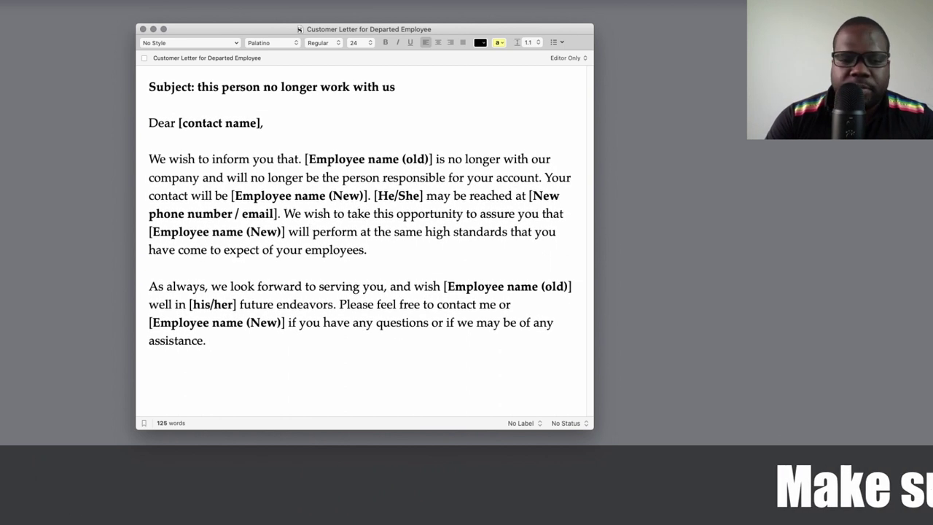
key(super+Tab)
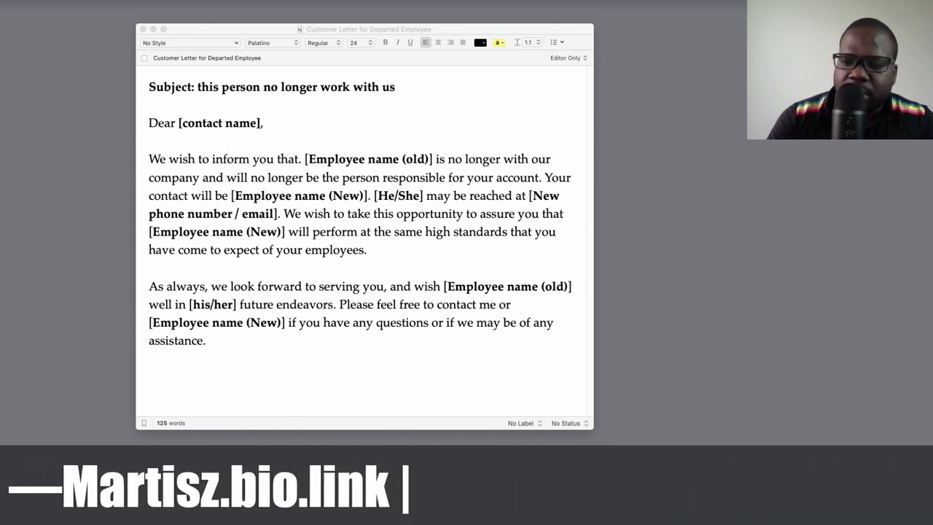
- Paste the bold signature block (Your name, Company, Phone number, Telegram) below 'assistance'
click(233, 376)
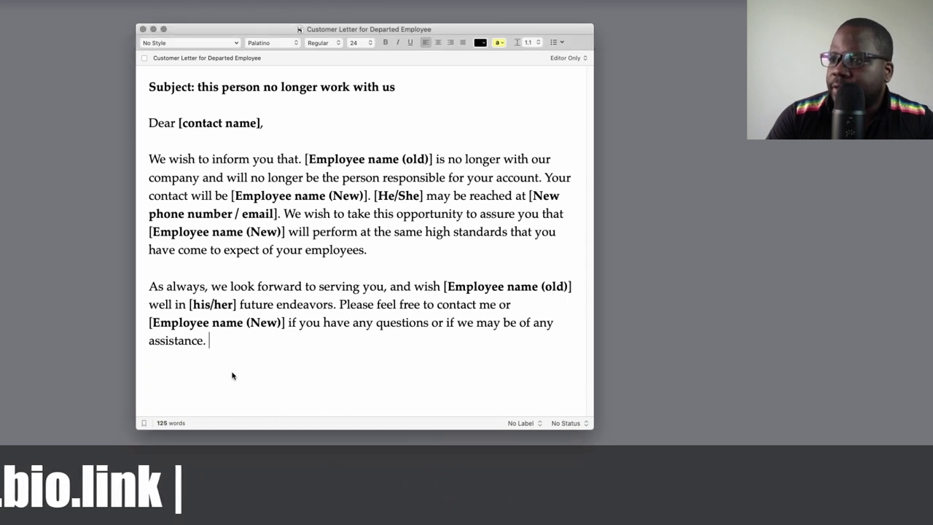
text(Your name Company Phone number: Telegram: @martisz)
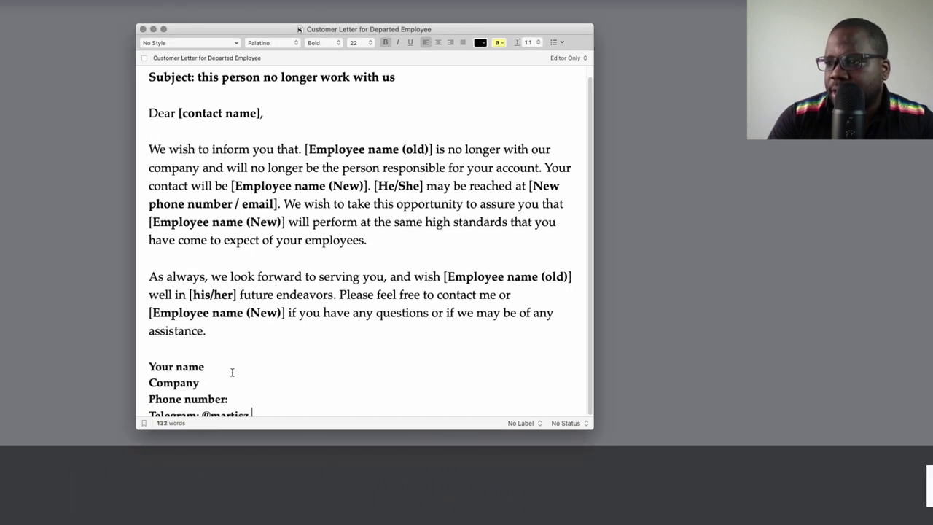
scroll(205, 340, up, 1)
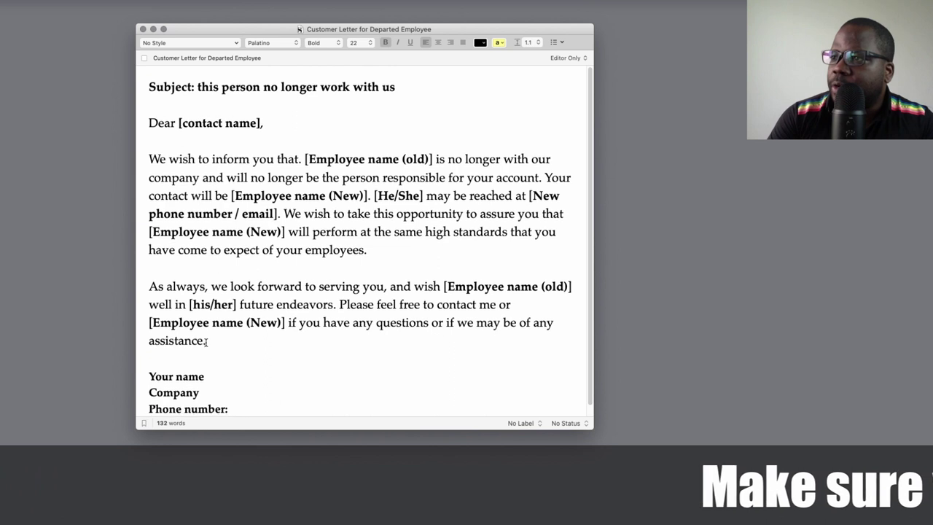